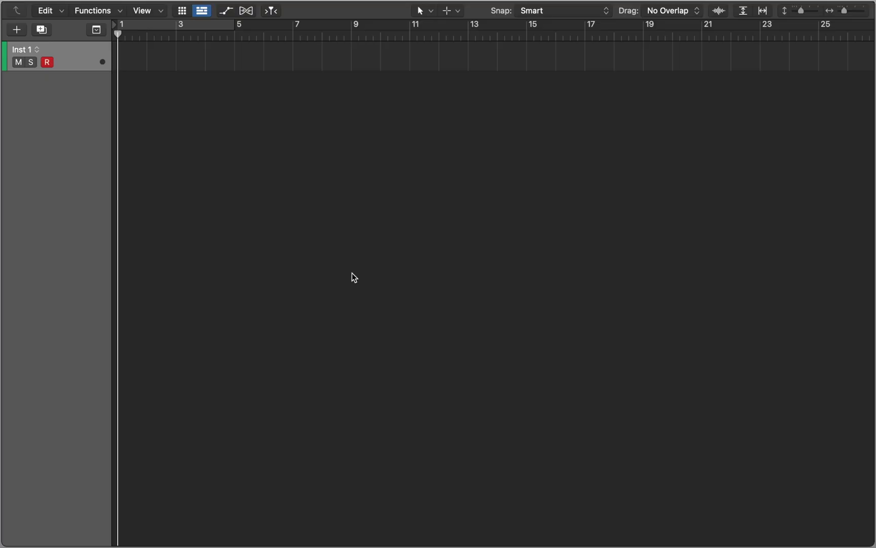
Load Sculpture (Modeling Synth) into the Inst 1 instrument slot and open its editor
{"action": "key", "text": "i"}
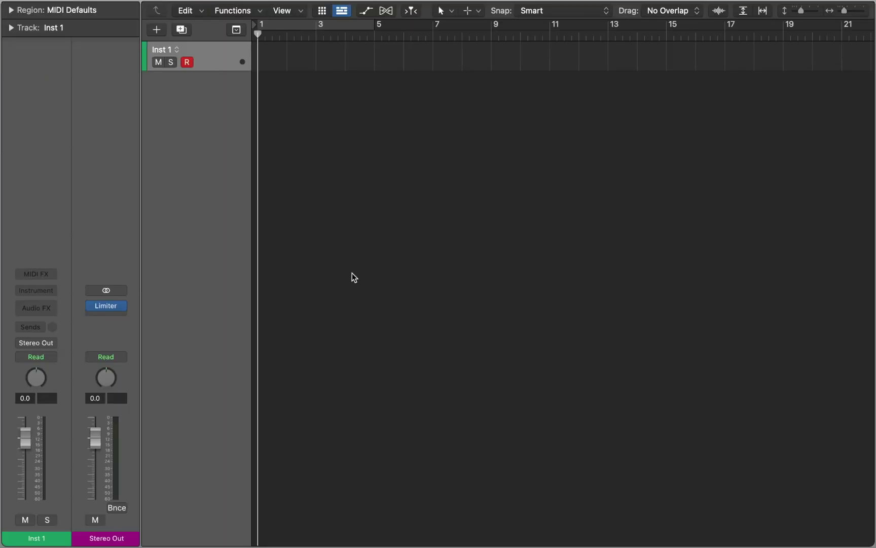
{"action": "left_click", "coordinate": [54, 290]}
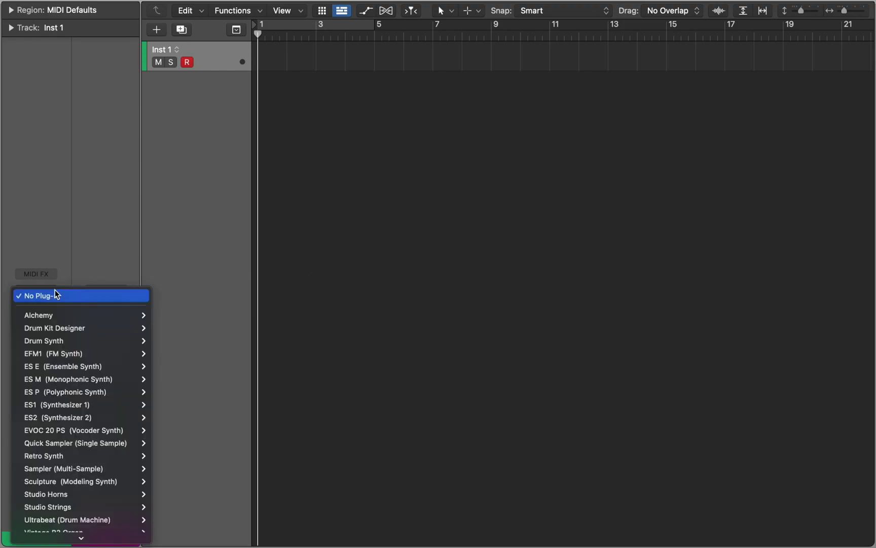
{"action": "left_click", "coordinate": [49, 481]}
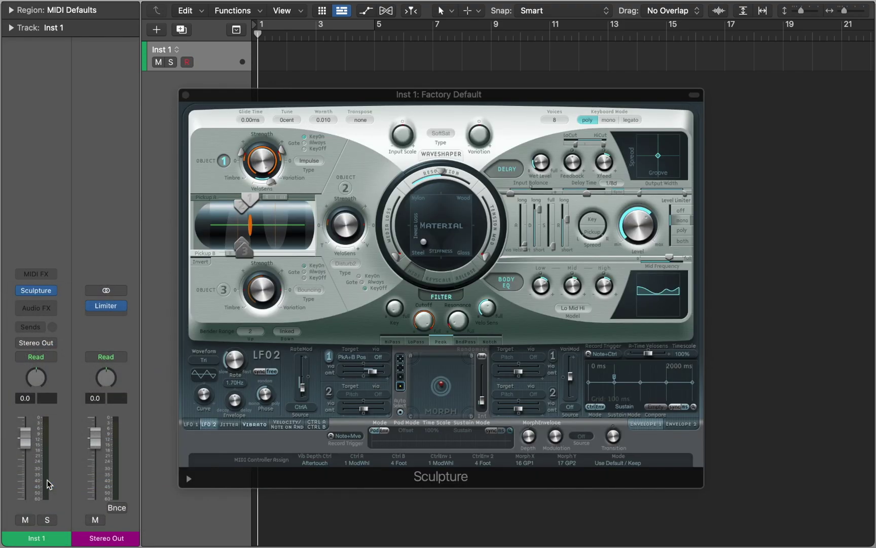
{"action": "key", "text": "i"}
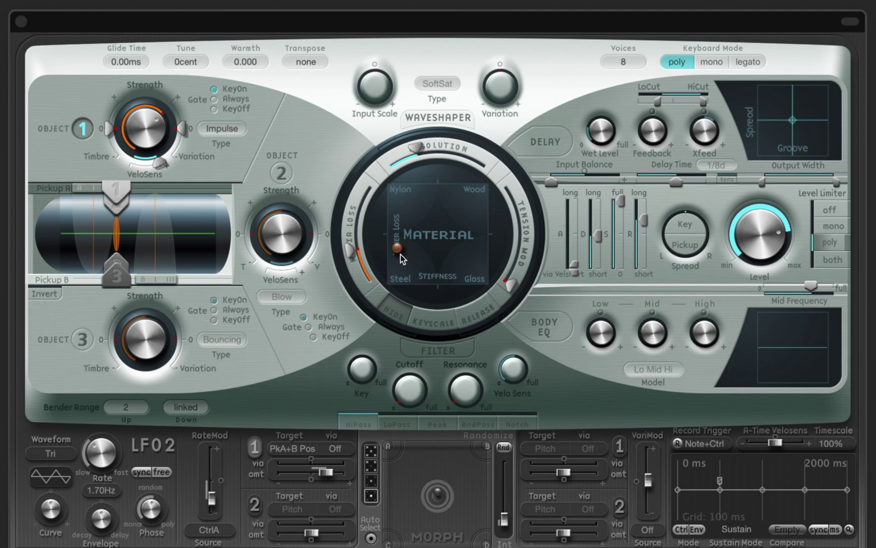
Move the material toward Nylon with high inner loss, drop sustain to 0, and set voices to 6
{"action": "mouse_move", "coordinate": [398, 250]}
{"action": "left_mouse_down"}
{"action": "mouse_move", "coordinate": [412, 216]}
{"action": "mouse_move", "coordinate": [468, 198]}
{"action": "mouse_move", "coordinate": [479, 207]}
{"action": "mouse_move", "coordinate": [469, 274]}
{"action": "mouse_move", "coordinate": [424, 275]}
{"action": "mouse_move", "coordinate": [409, 266]}
{"action": "mouse_move", "coordinate": [404, 249]}
{"action": "left_mouse_up"}
{"action": "left_click_drag", "start_coordinate": [618, 205], "coordinate": [617, 285]}
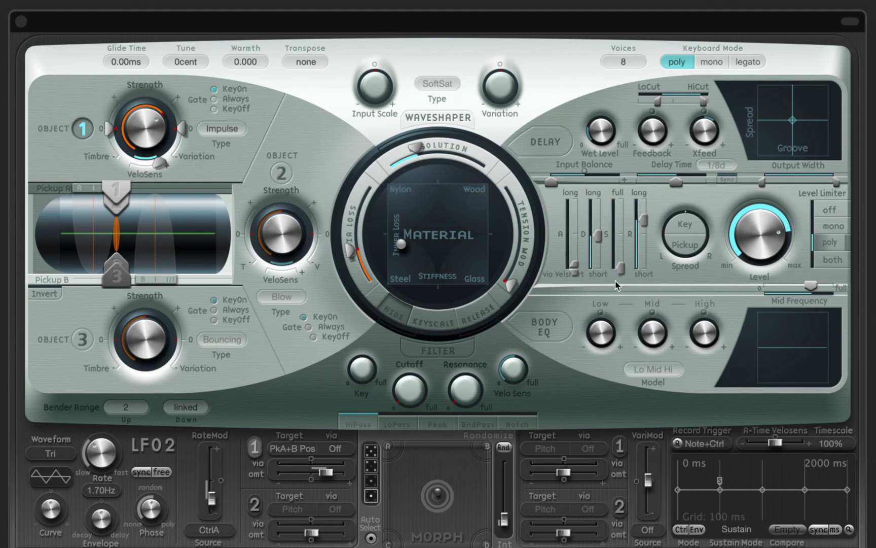
{"action": "double_click", "coordinate": [623, 63]}
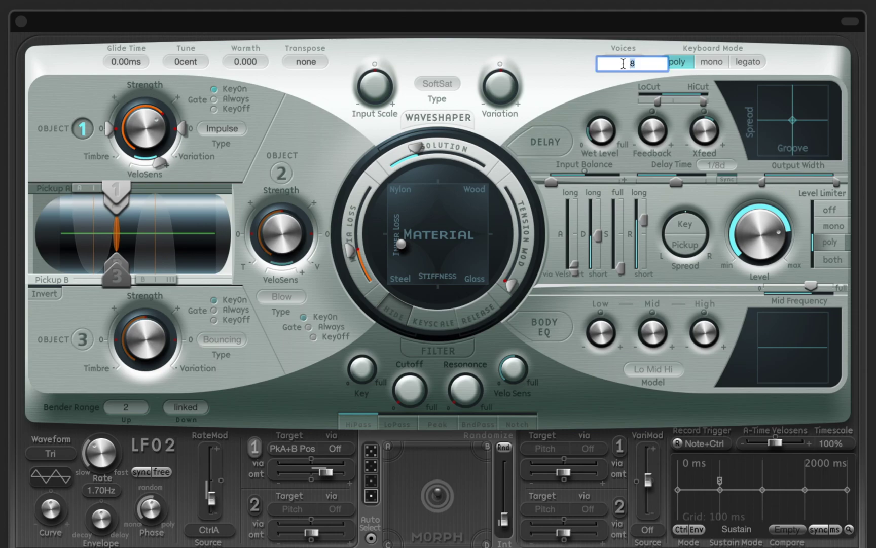
{"action": "type", "text": "6"}
{"action": "key", "text": "Return"}
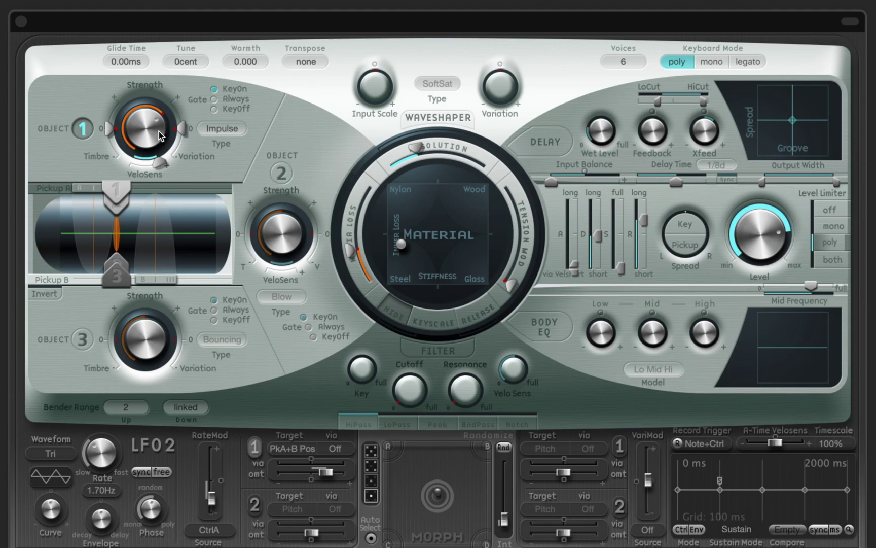
Make Object 1 a stronger Strike exciter with slightly raised timbre and variation about -0.80
{"action": "left_click_drag", "start_coordinate": [159, 131], "coordinate": [163, 112]}
{"action": "left_click", "coordinate": [202, 128]}
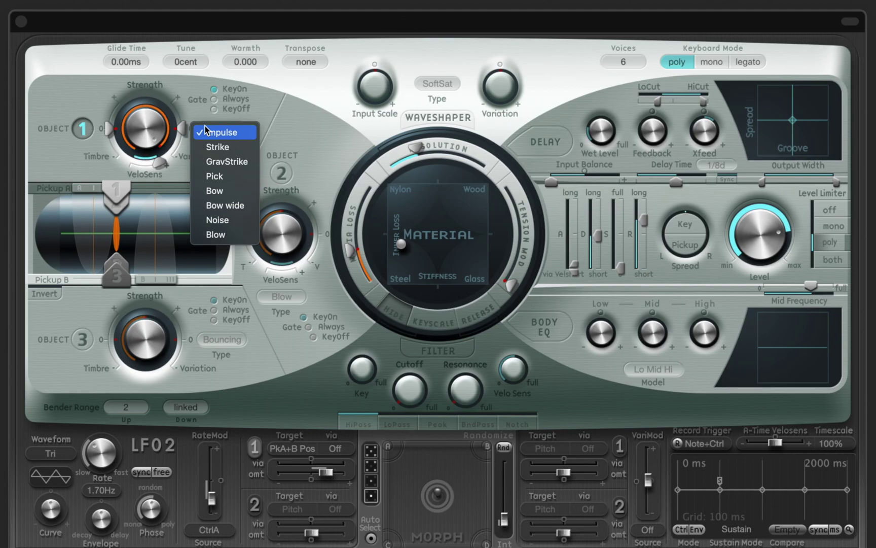
{"action": "left_click", "coordinate": [212, 147]}
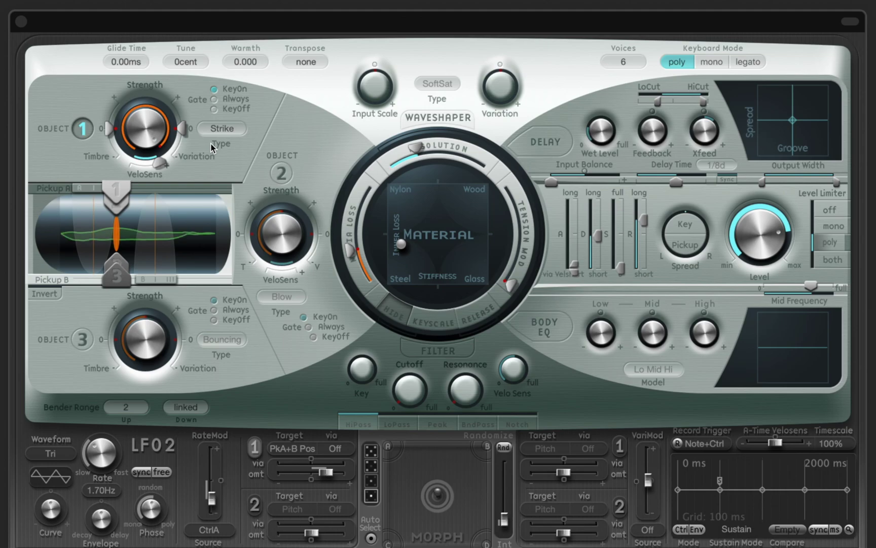
{"action": "mouse_move", "coordinate": [112, 130]}
{"action": "left_mouse_down"}
{"action": "mouse_move", "coordinate": [114, 112]}
{"action": "mouse_move", "coordinate": [111, 136]}
{"action": "left_mouse_up"}
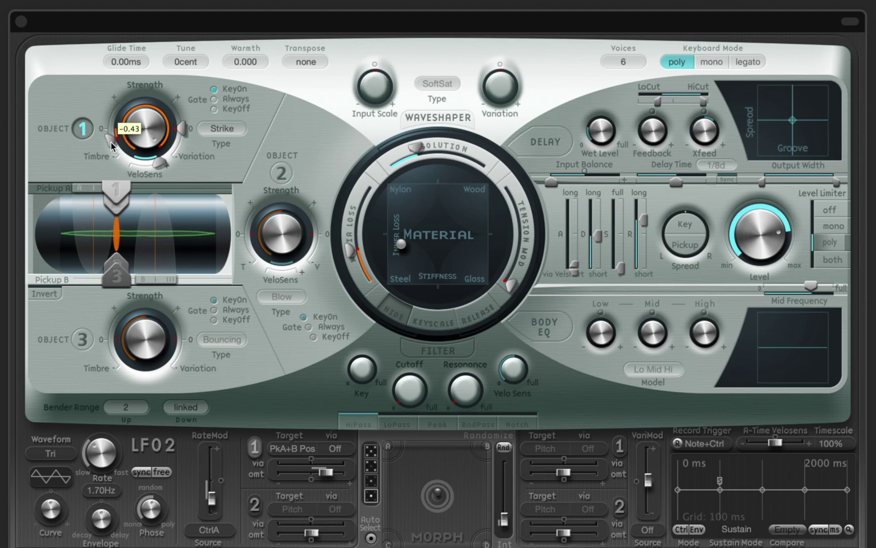
{"action": "mouse_move", "coordinate": [183, 128]}
{"action": "left_mouse_down"}
{"action": "mouse_move", "coordinate": [180, 109]}
{"action": "mouse_move", "coordinate": [176, 148]}
{"action": "mouse_move", "coordinate": [178, 119]}
{"action": "left_mouse_up"}
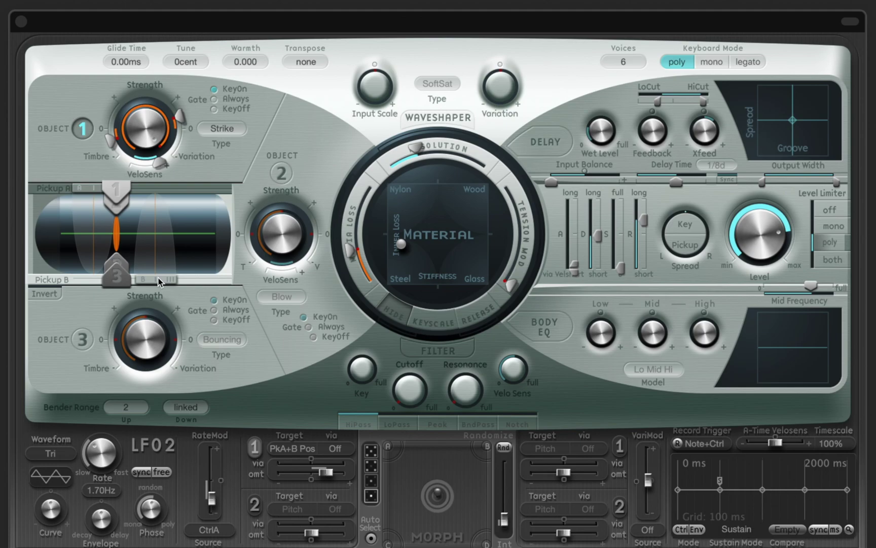
Slide Pickup B further along, Pickup A to about 0.44, and Object 1 to about 0.65
{"action": "left_click_drag", "start_coordinate": [158, 282], "coordinate": [181, 277]}
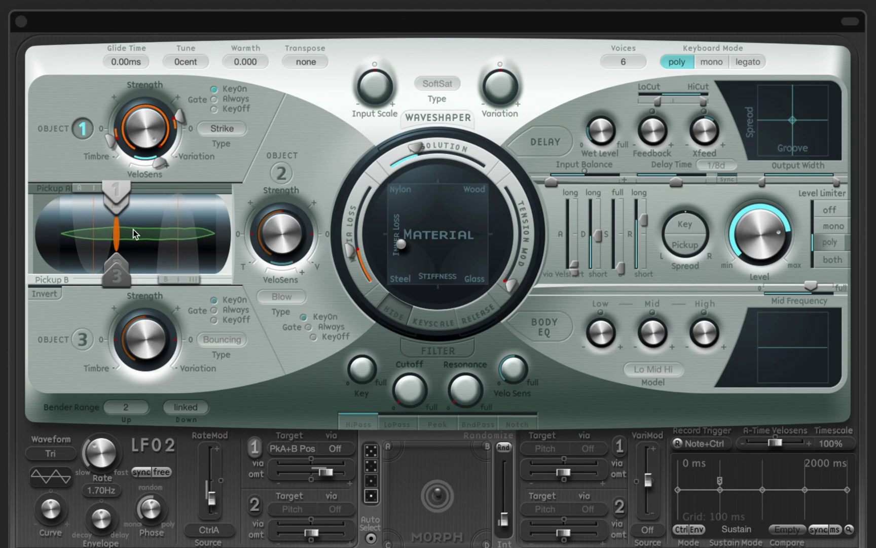
{"action": "left_click_drag", "start_coordinate": [90, 189], "coordinate": [123, 191]}
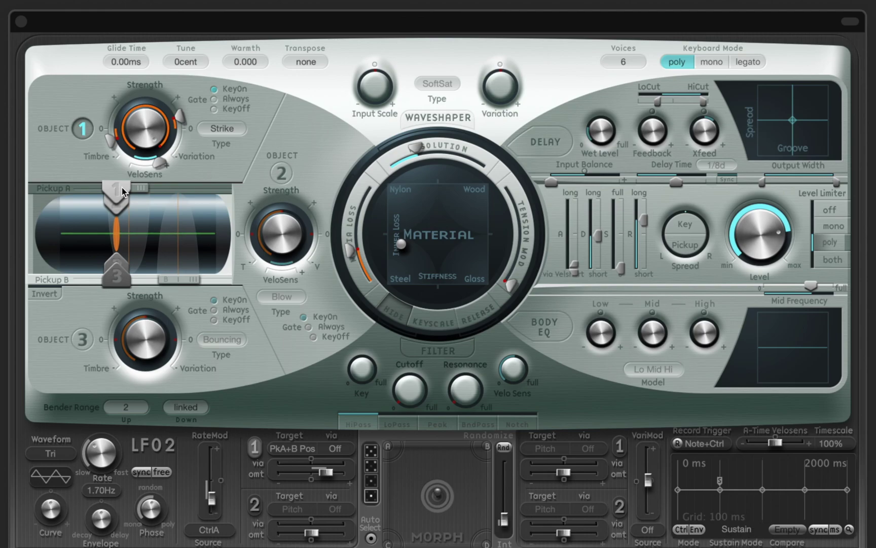
{"action": "mouse_move", "coordinate": [122, 187]}
{"action": "left_mouse_down"}
{"action": "mouse_move", "coordinate": [188, 192]}
{"action": "mouse_move", "coordinate": [167, 193]}
{"action": "left_mouse_up"}
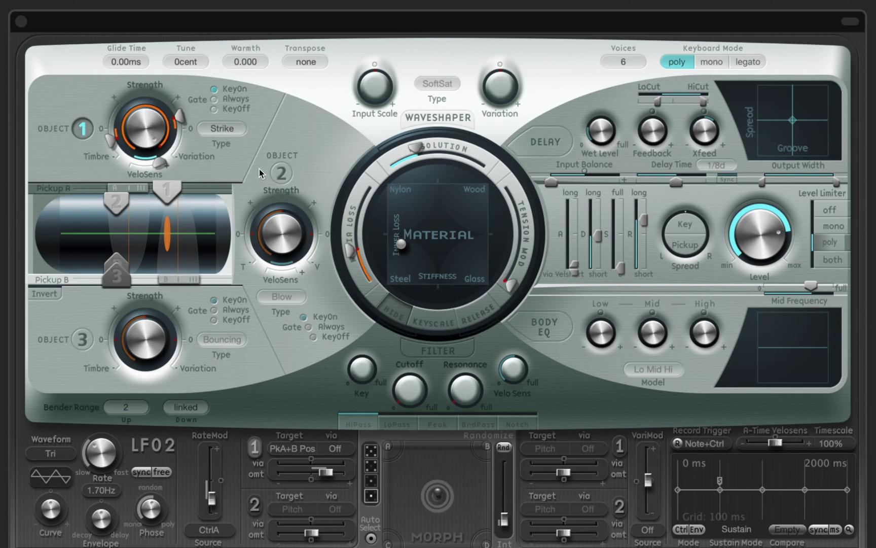
Switch on Object 2 as a Disturb exciter with raised strength, gated Always
{"action": "left_click", "coordinate": [279, 174]}
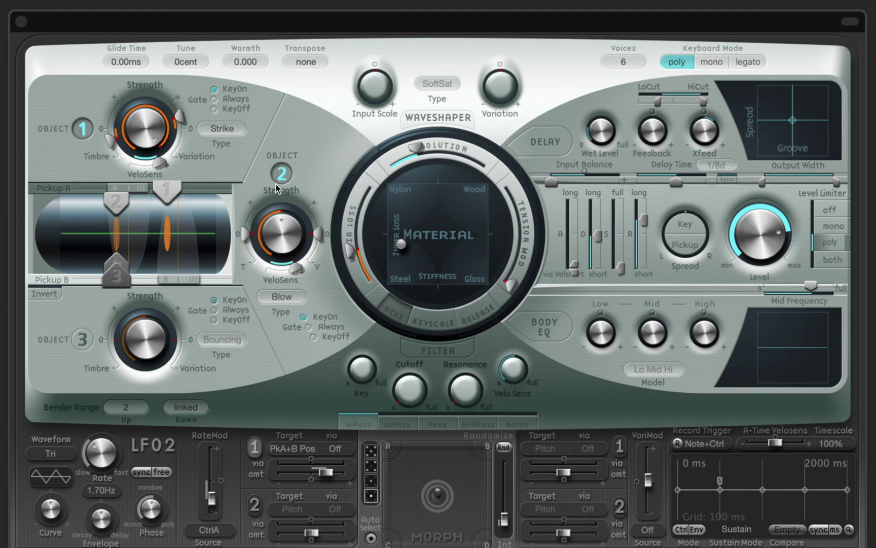
{"action": "left_click", "coordinate": [280, 296]}
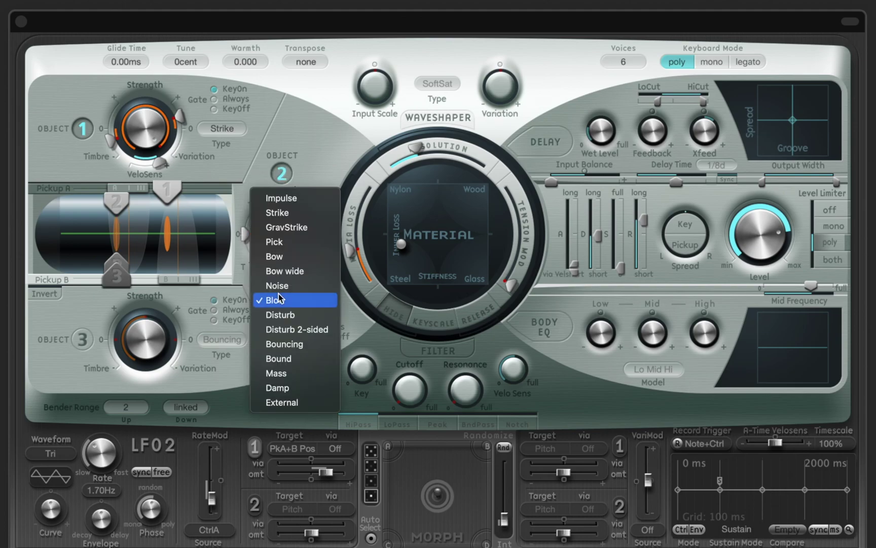
{"action": "left_click", "coordinate": [278, 312]}
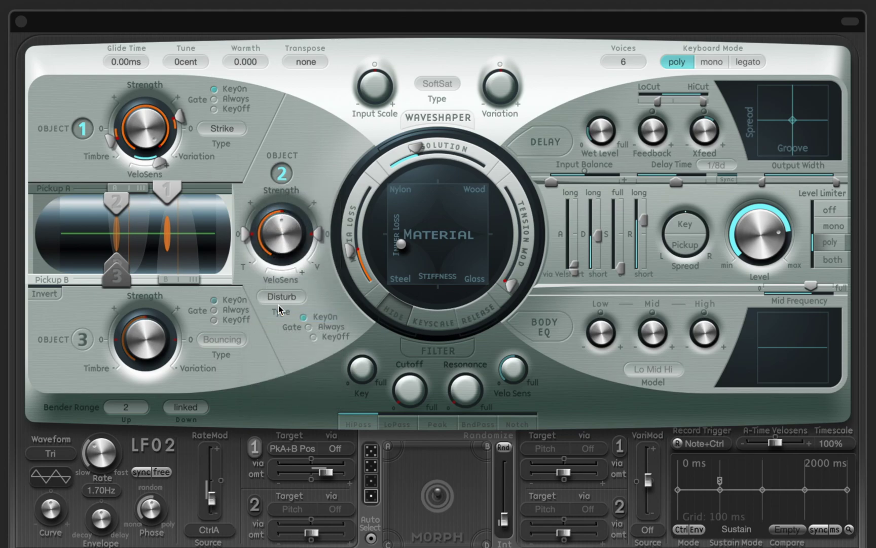
{"action": "left_click_drag", "start_coordinate": [286, 253], "coordinate": [289, 238]}
{"action": "left_click", "coordinate": [308, 328]}
{"action": "left_click", "coordinate": [288, 255]}
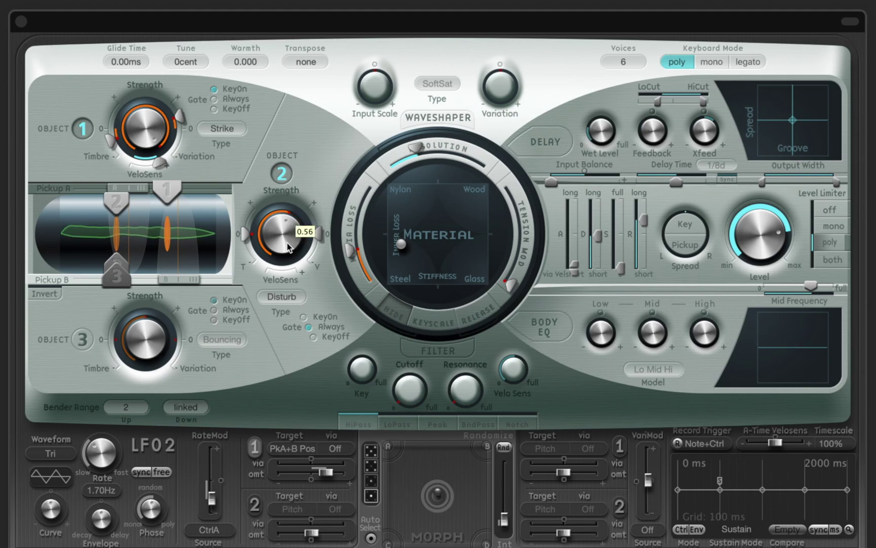
Set Object 2's timbre to about 0.41, variation to -0.69, and string position to 0.72
{"action": "left_click_drag", "start_coordinate": [246, 236], "coordinate": [250, 217]}
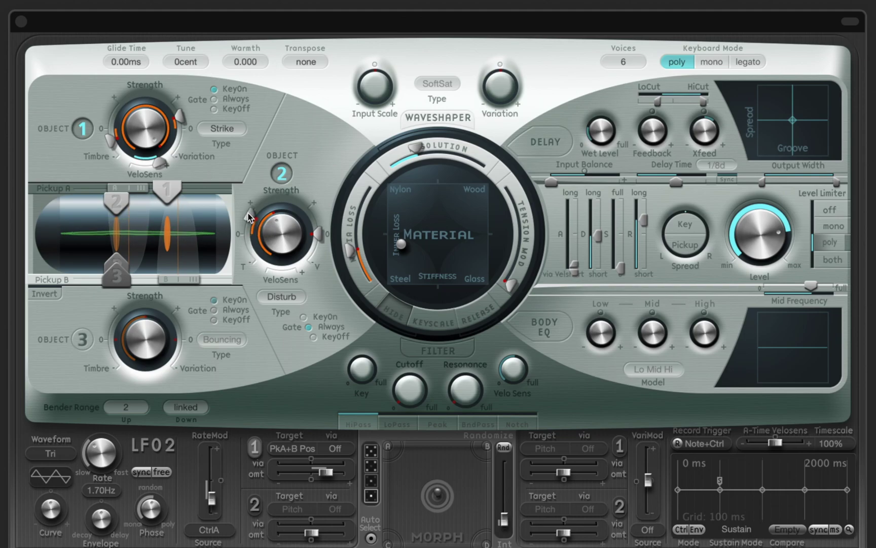
{"action": "left_click_drag", "start_coordinate": [317, 233], "coordinate": [282, 262]}
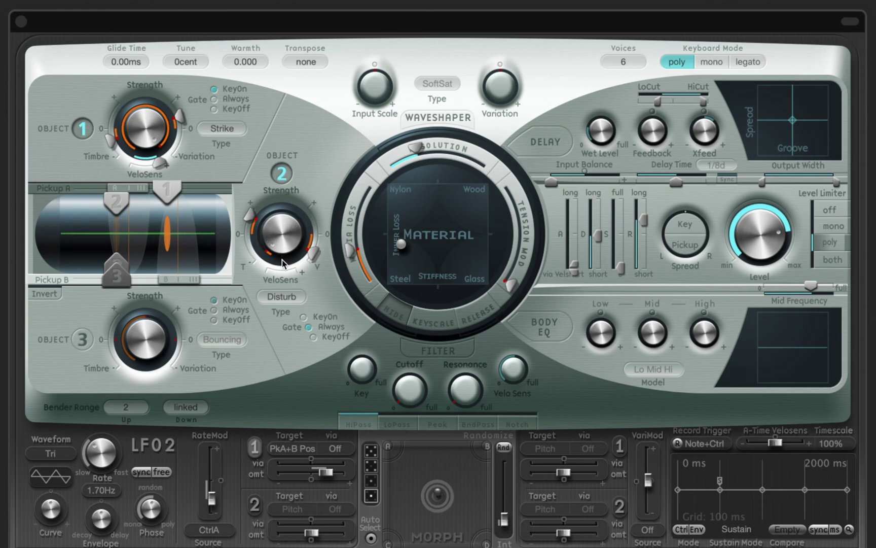
{"action": "mouse_move", "coordinate": [117, 204]}
{"action": "left_mouse_down"}
{"action": "mouse_move", "coordinate": [182, 209]}
{"action": "mouse_move", "coordinate": [90, 211]}
{"action": "left_mouse_up"}
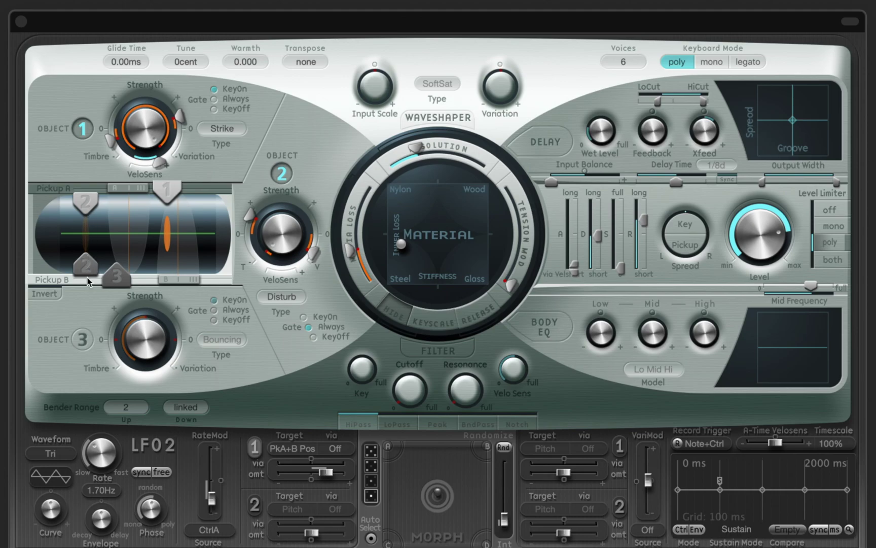
Switch on Object 3 as a Damp exciter with more strength, position 0.42 and timbre 0.21
{"action": "left_click", "coordinate": [83, 340]}
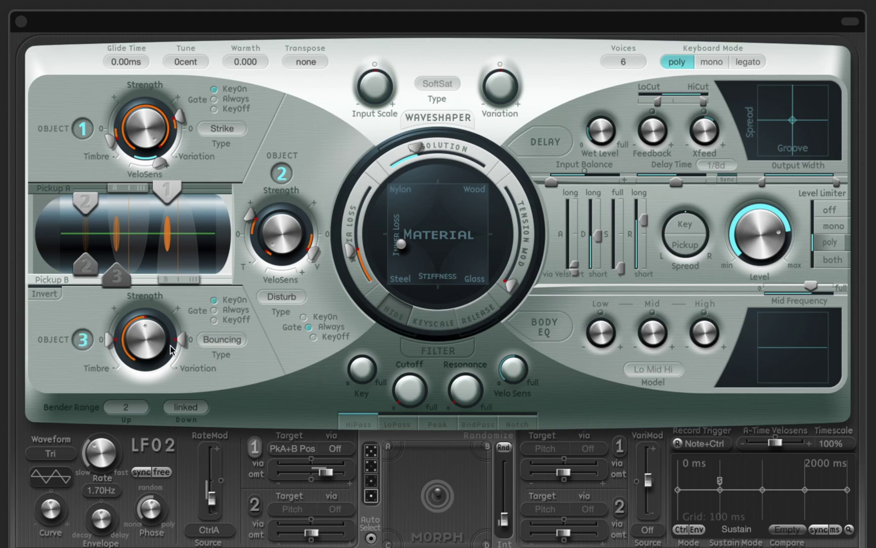
{"action": "left_click", "coordinate": [218, 343]}
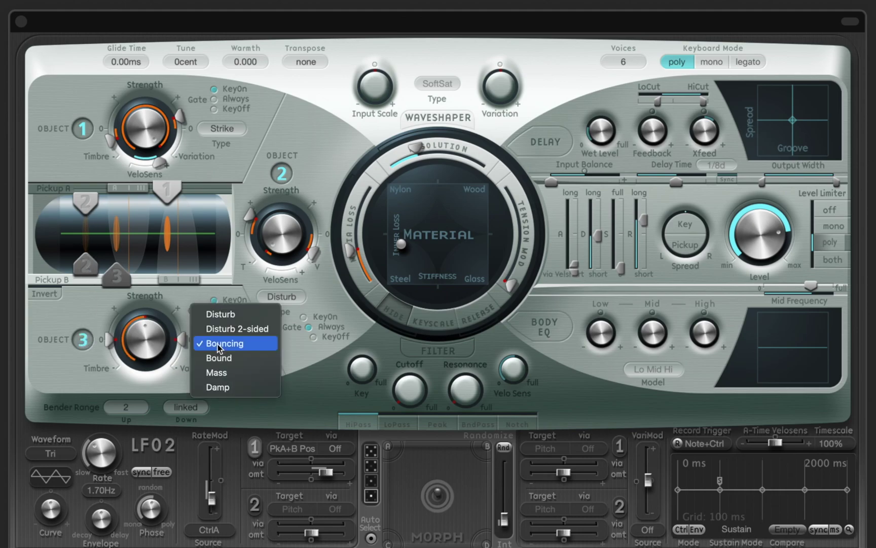
{"action": "left_click", "coordinate": [224, 387]}
{"action": "mouse_move", "coordinate": [148, 343]}
{"action": "left_mouse_down"}
{"action": "mouse_move", "coordinate": [159, 325]}
{"action": "mouse_move", "coordinate": [141, 352]}
{"action": "left_mouse_up"}
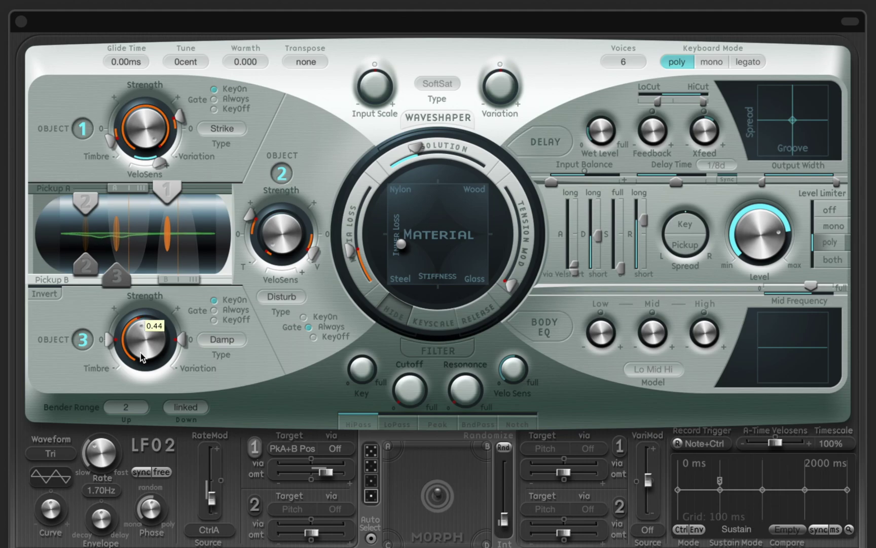
{"action": "left_click_drag", "start_coordinate": [117, 276], "coordinate": [208, 288]}
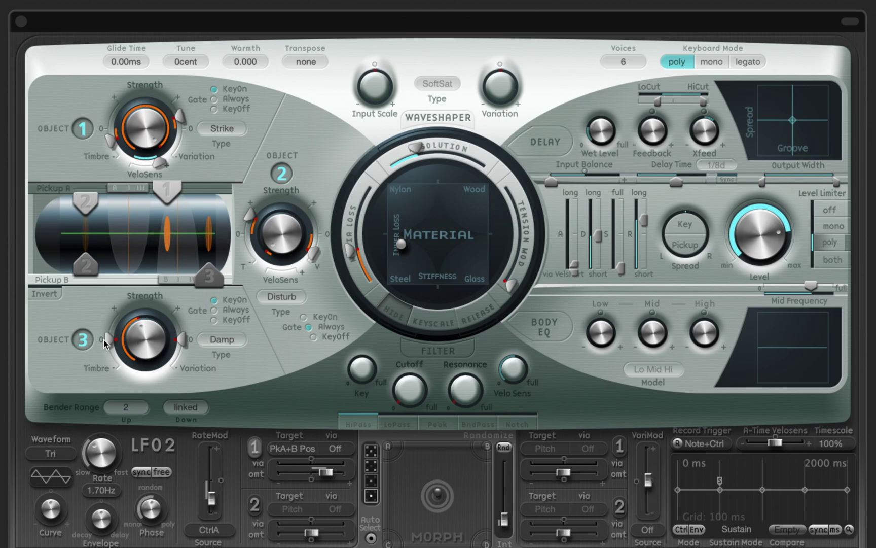
{"action": "left_click_drag", "start_coordinate": [110, 326], "coordinate": [148, 358]}
Set Resolution 19, Media Loss 0.79, Tension Mod 0.11, and nudge material to stiffness 0.17, inner loss 0.30
{"action": "left_click_drag", "start_coordinate": [414, 148], "coordinate": [392, 161]}
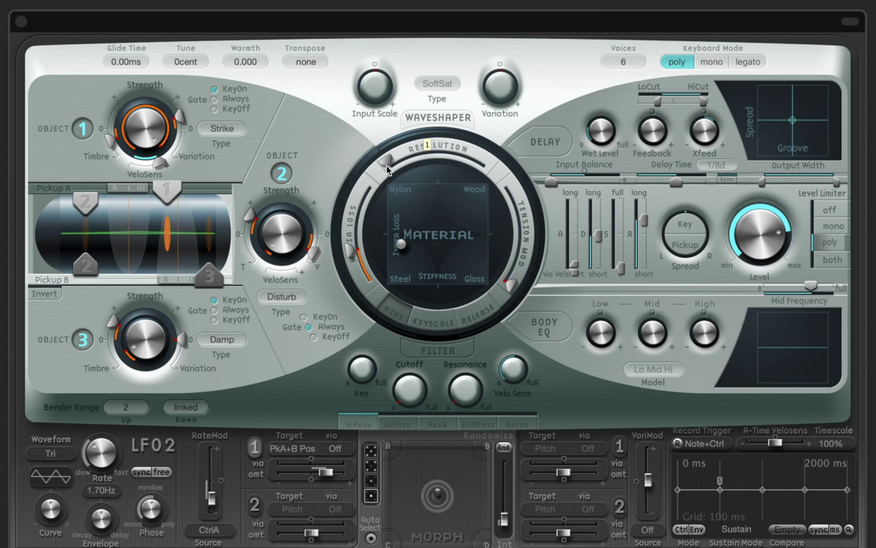
{"action": "left_click_drag", "start_coordinate": [386, 166], "coordinate": [477, 195]}
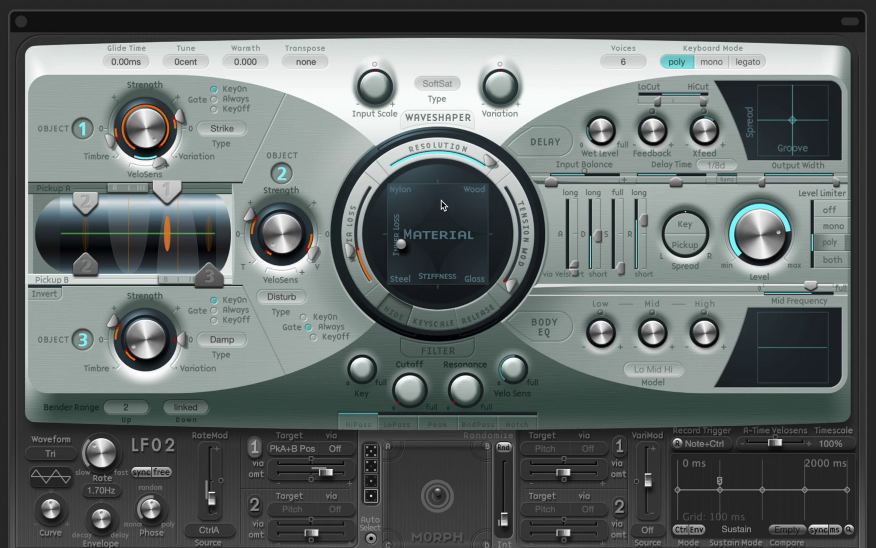
{"action": "left_click_drag", "start_coordinate": [353, 252], "coordinate": [369, 271]}
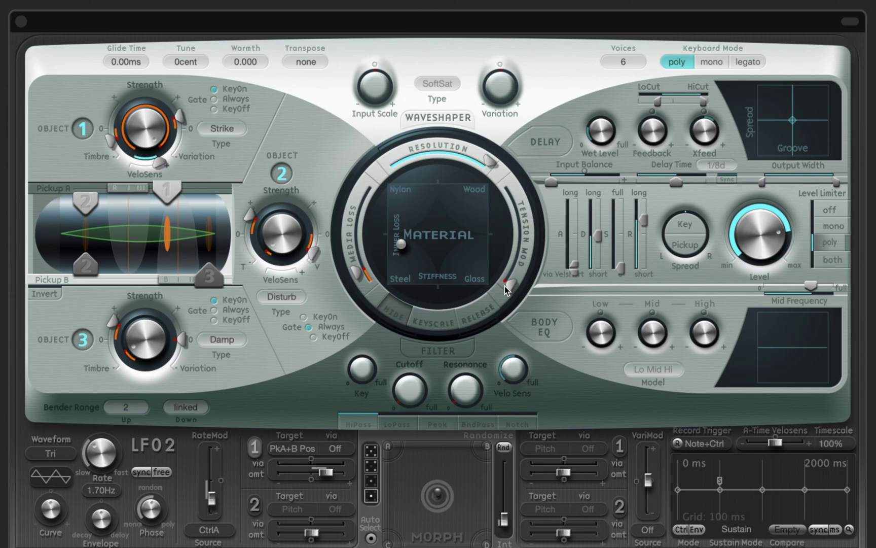
{"action": "left_click_drag", "start_coordinate": [510, 285], "coordinate": [519, 276]}
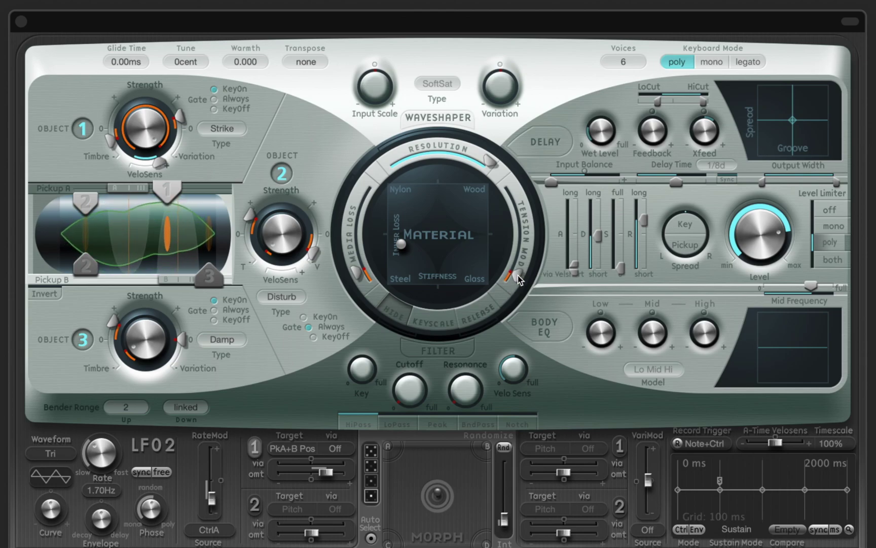
{"action": "left_click_drag", "start_coordinate": [401, 245], "coordinate": [406, 254]}
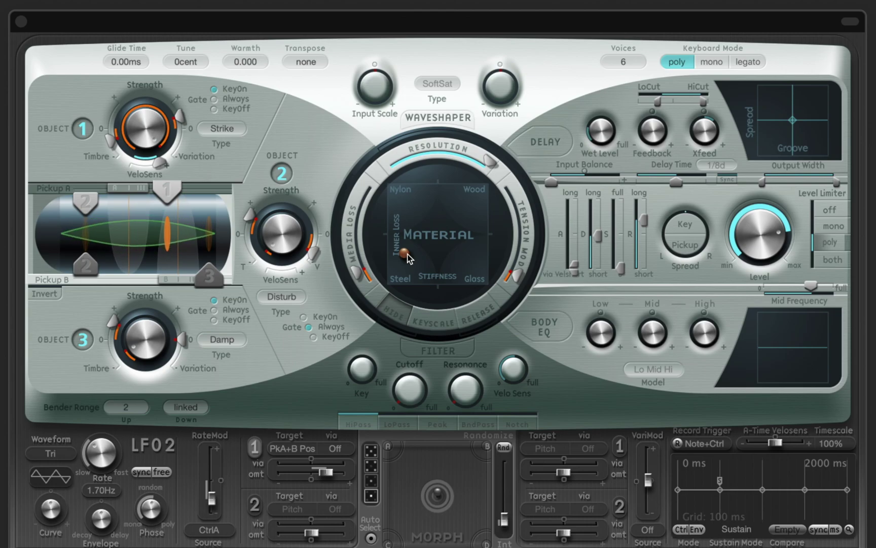
Enable Body EQ with the Semiacoustic Guitar model, formant shift +0.20 and reduced intensity
{"action": "left_click", "coordinate": [536, 317]}
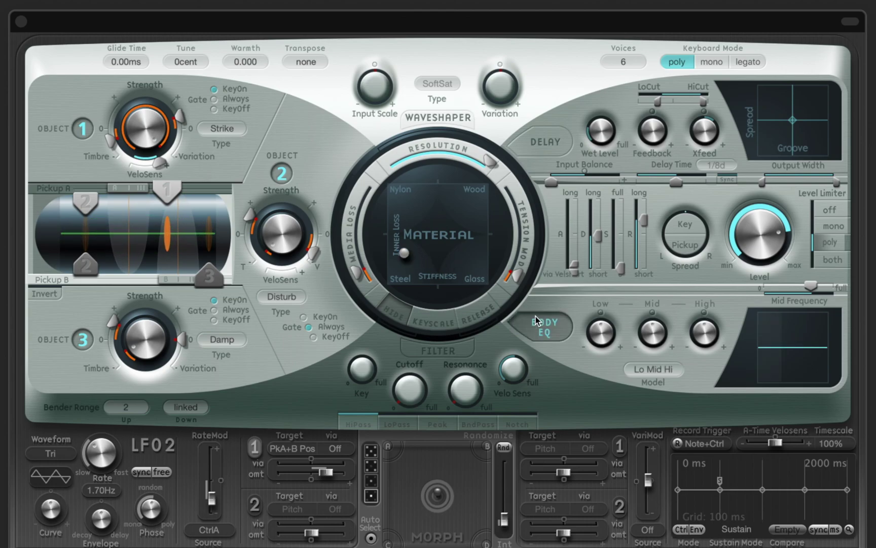
{"action": "left_click", "coordinate": [642, 369]}
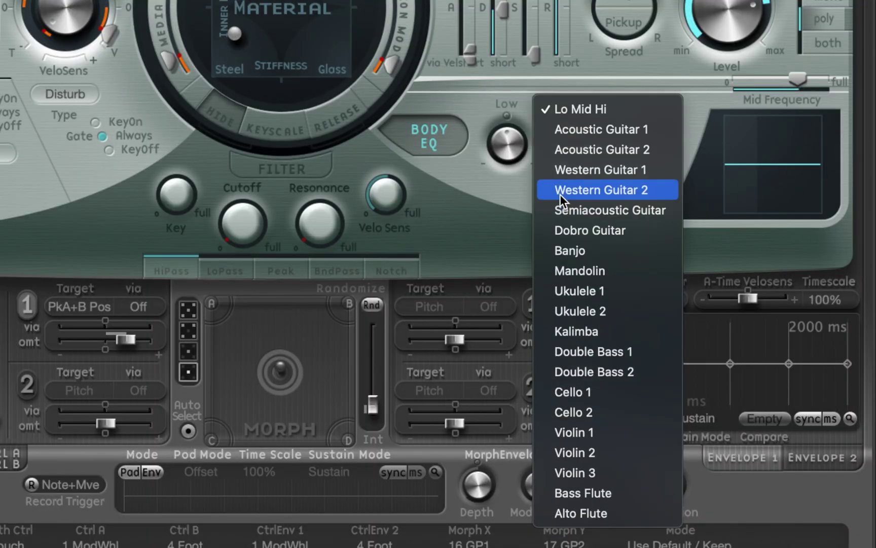
{"action": "left_click", "coordinate": [560, 192]}
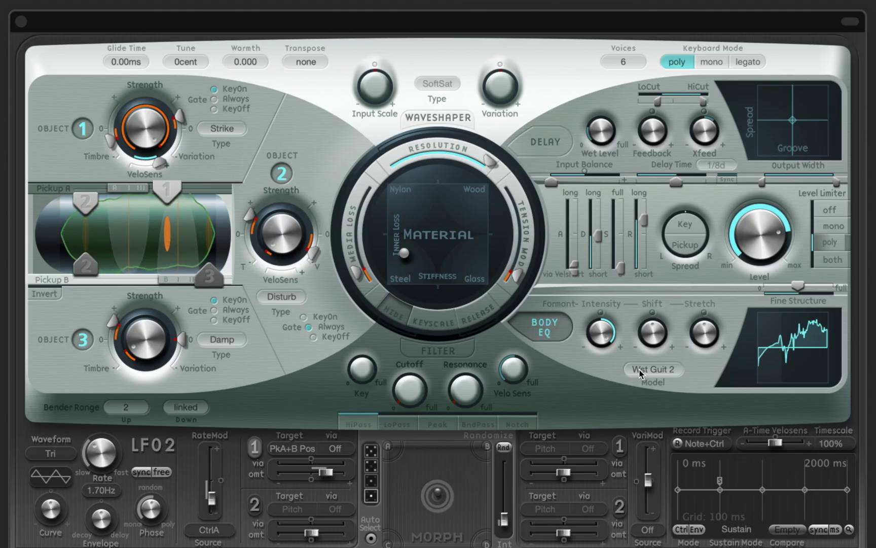
{"action": "left_click", "coordinate": [640, 374]}
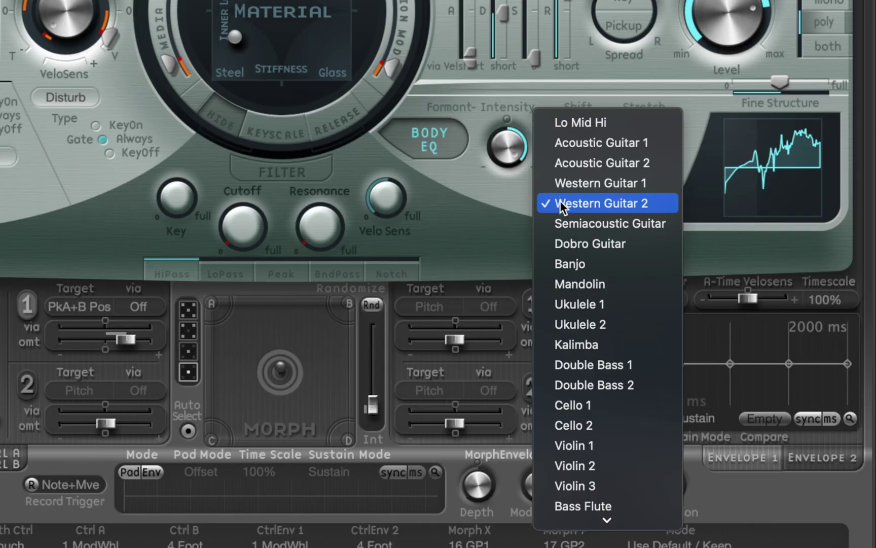
{"action": "left_click", "coordinate": [642, 386]}
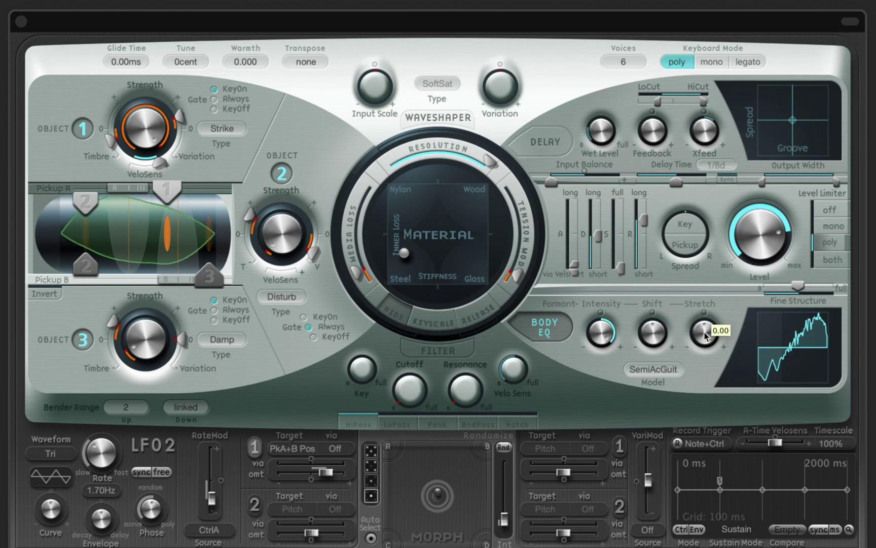
{"action": "left_click_drag", "start_coordinate": [694, 344], "coordinate": [654, 328]}
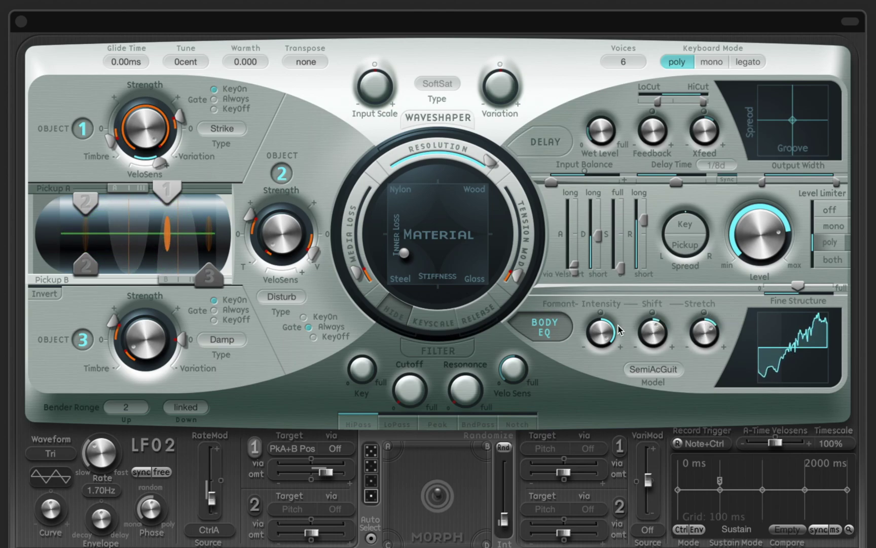
{"action": "left_click_drag", "start_coordinate": [602, 333], "coordinate": [605, 346]}
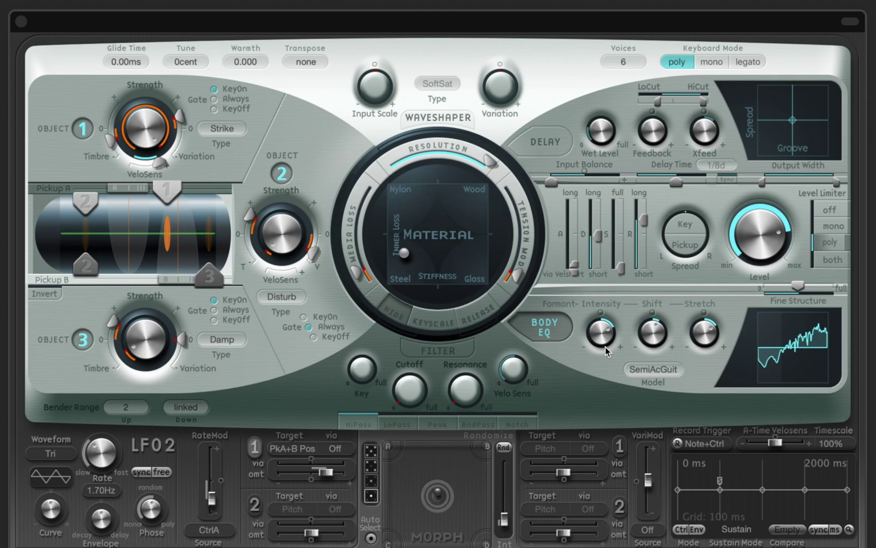
Switch off Body EQ, then disable Object 3 as Bouncing and Object 2 as Blow
{"action": "left_click", "coordinate": [552, 326]}
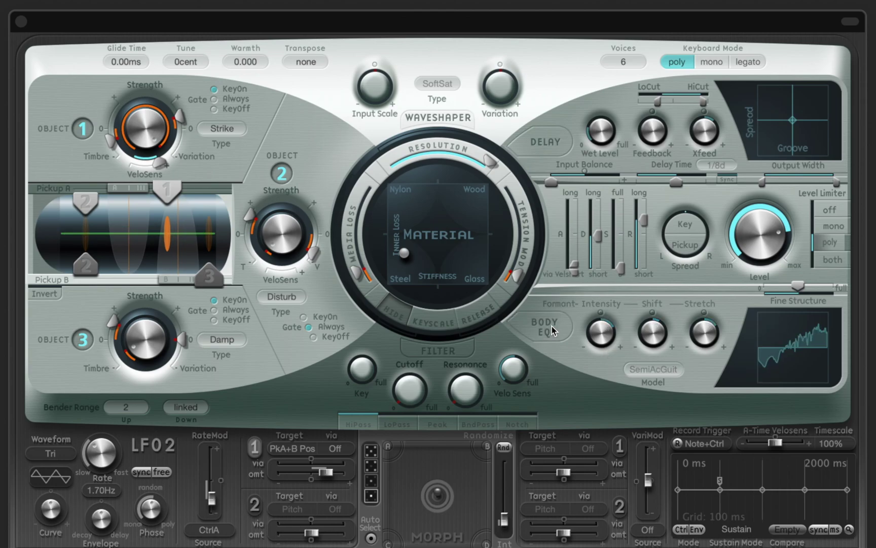
{"action": "left_click_drag", "start_coordinate": [223, 341], "coordinate": [223, 335]}
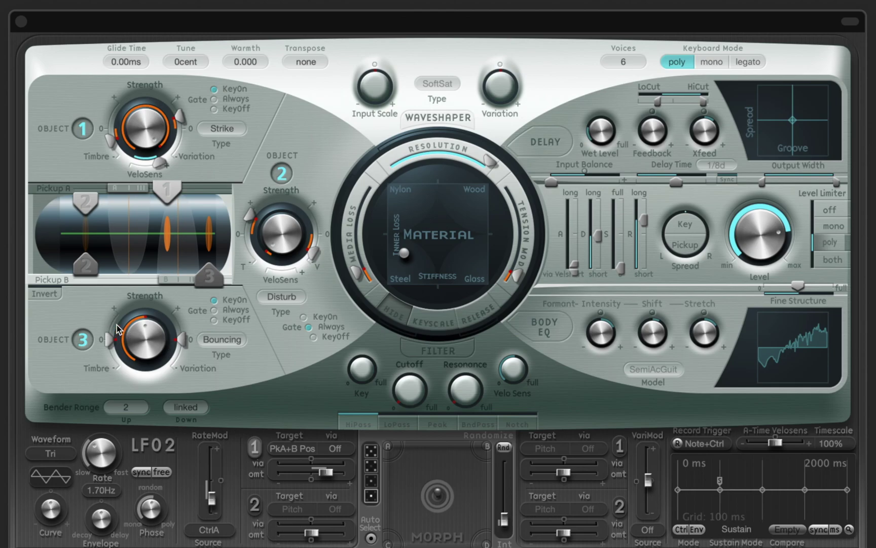
{"action": "left_click", "coordinate": [88, 341]}
{"action": "left_click_drag", "start_coordinate": [290, 300], "coordinate": [293, 297]}
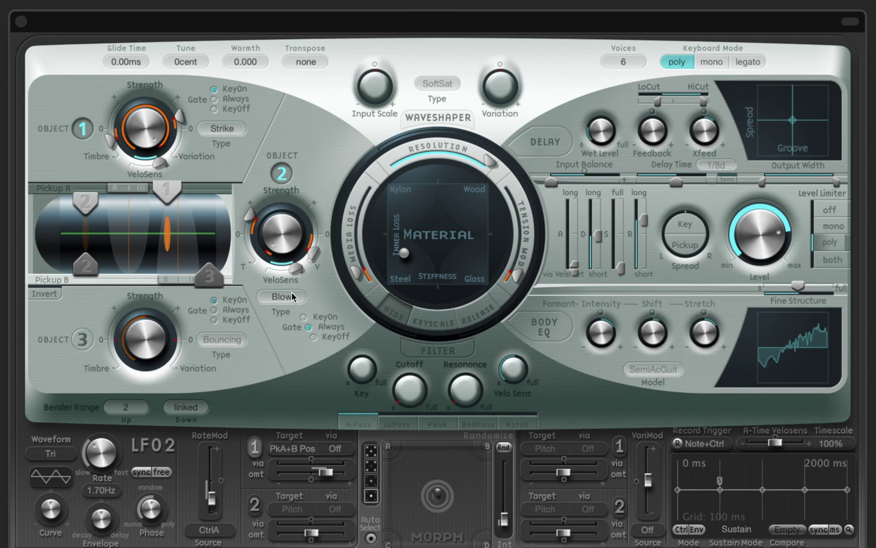
{"action": "mouse_move", "coordinate": [311, 266]}
{"action": "left_mouse_down"}
{"action": "mouse_move", "coordinate": [307, 251]}
{"action": "mouse_move", "coordinate": [280, 246]}
{"action": "left_mouse_up"}
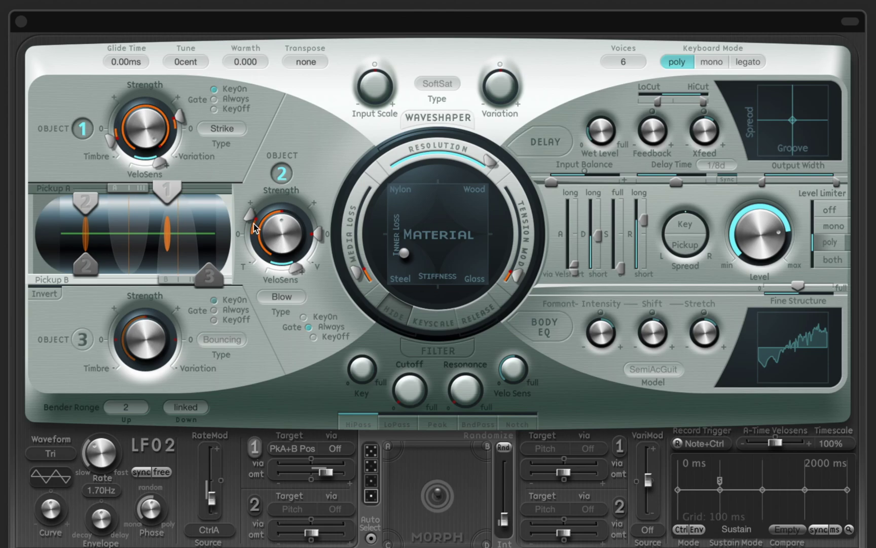
{"action": "left_click", "coordinate": [290, 176]}
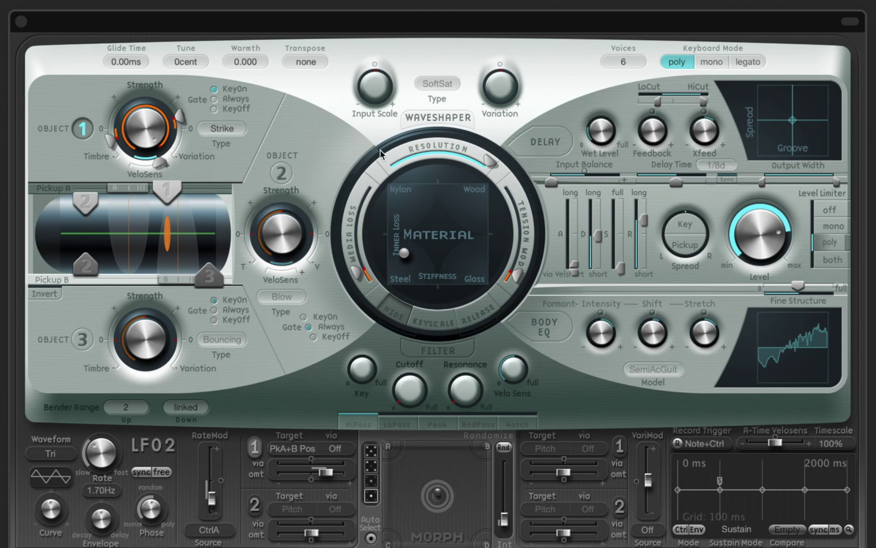
Set the voice count to 1
{"action": "double_click", "coordinate": [622, 65]}
{"action": "type", "text": "1"}
{"action": "key", "text": "Return"}
Switch to mono keyboard mode, raise sustain to full, and move the material toward Wood
{"action": "left_click", "coordinate": [711, 66]}
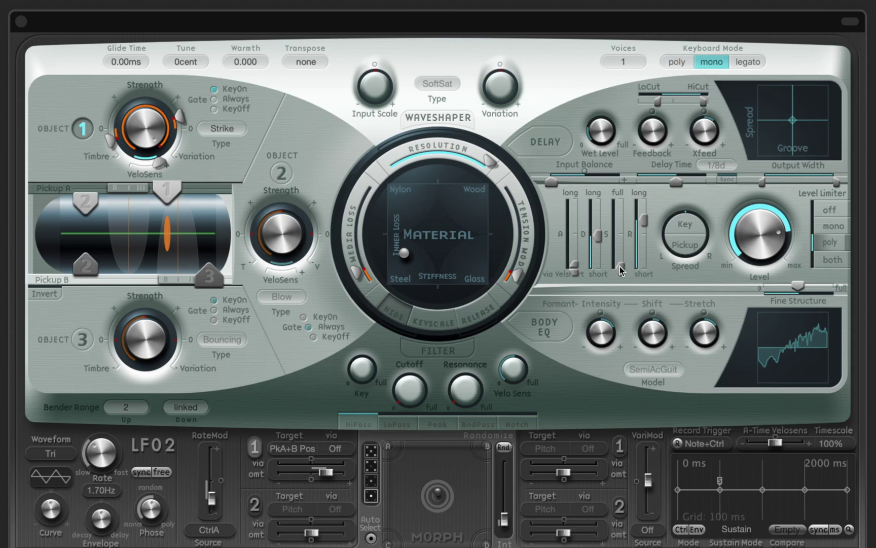
{"action": "left_click_drag", "start_coordinate": [620, 266], "coordinate": [646, 238]}
{"action": "mouse_move", "coordinate": [645, 222]}
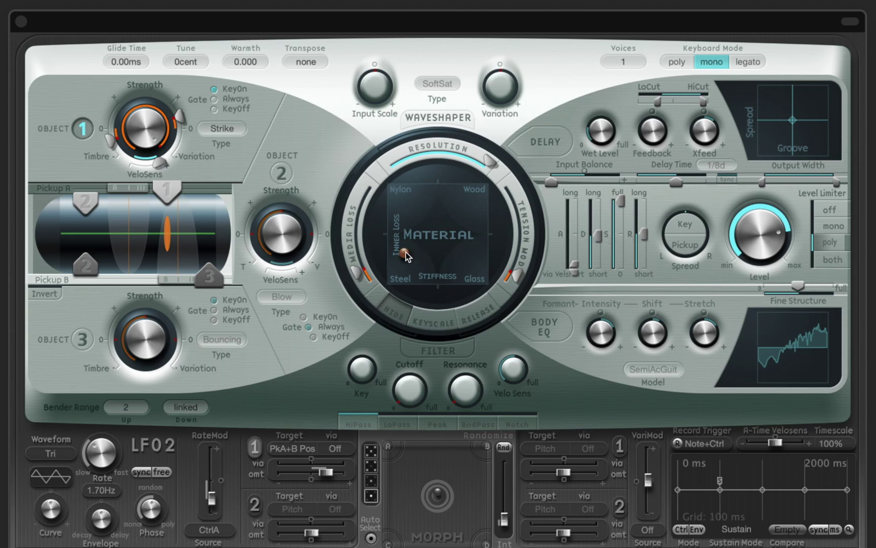
{"action": "left_click_drag", "start_coordinate": [405, 253], "coordinate": [475, 194]}
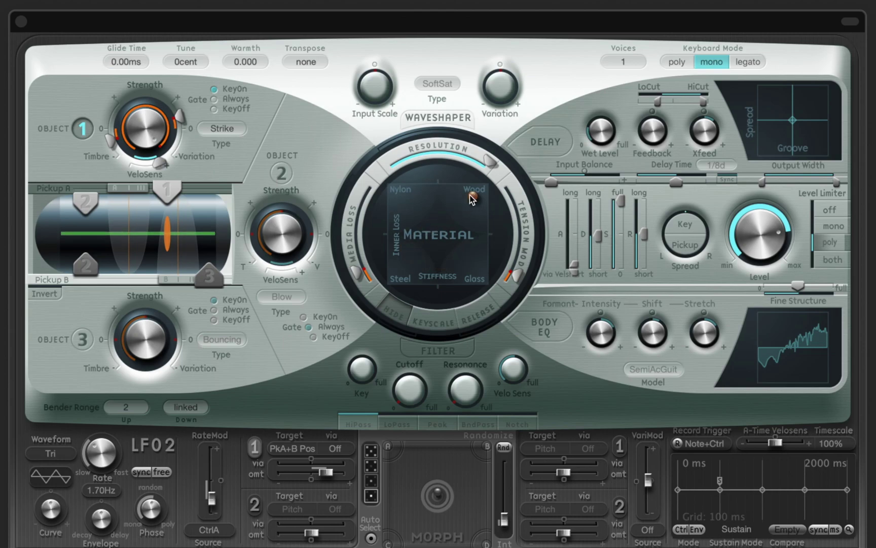
Make Object 1 a Blow exciter, lengthen the attack, with variation near -0.29 and timbre about 0.37
{"action": "left_click", "coordinate": [234, 131]}
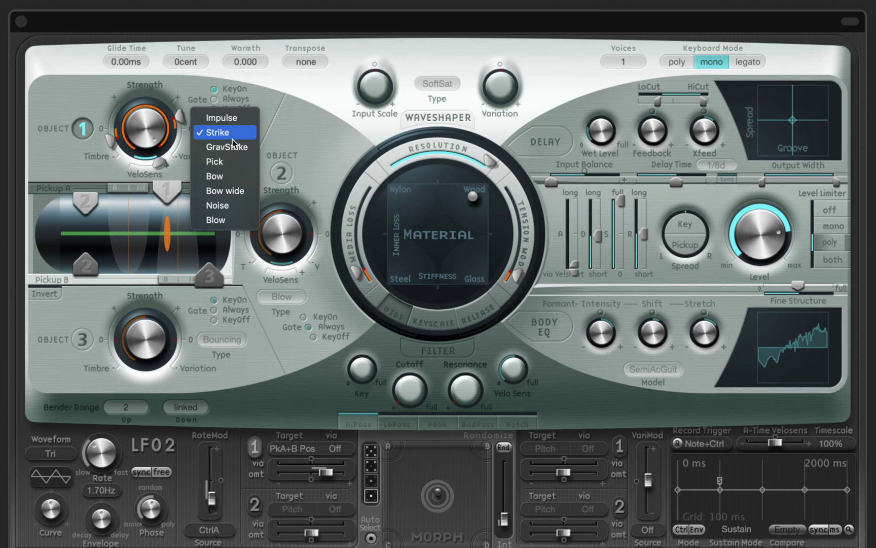
{"action": "left_click", "coordinate": [223, 219]}
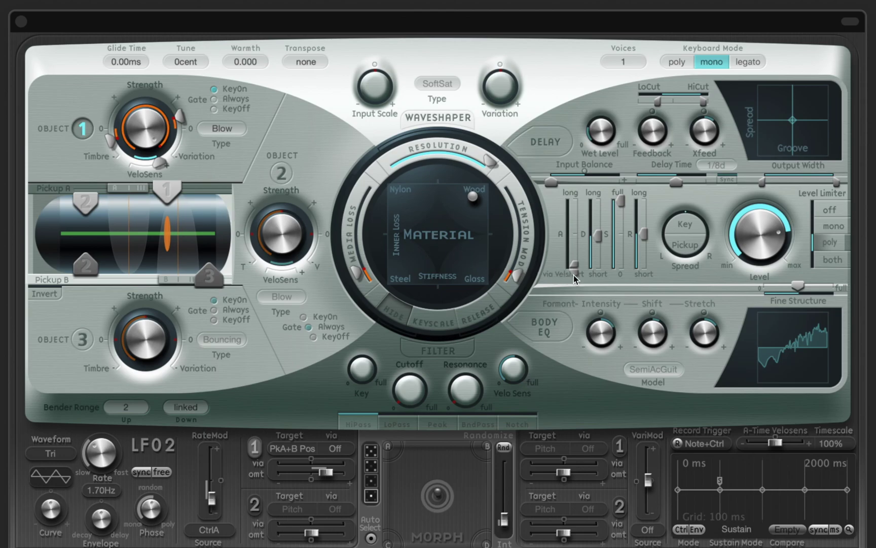
{"action": "left_click_drag", "start_coordinate": [575, 277], "coordinate": [574, 255]}
{"action": "left_click_drag", "start_coordinate": [182, 119], "coordinate": [180, 135]}
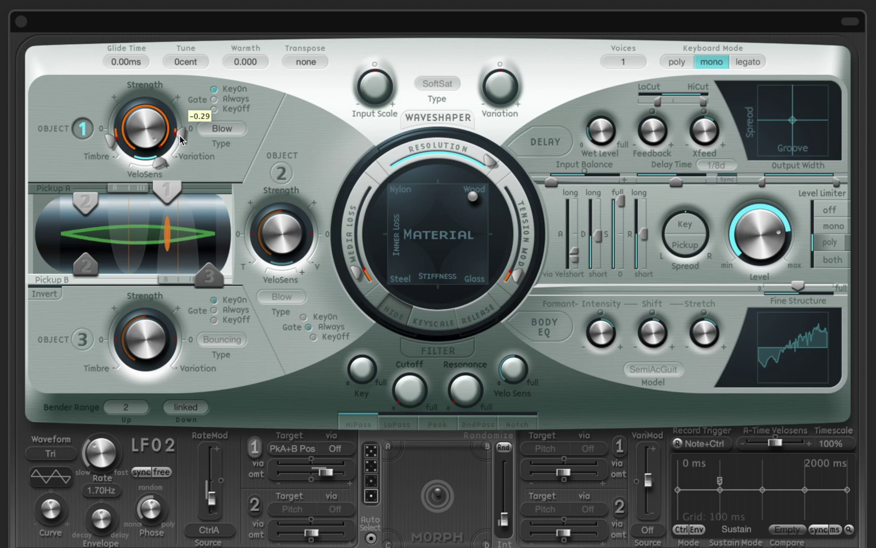
{"action": "left_click_drag", "start_coordinate": [110, 138], "coordinate": [113, 117]}
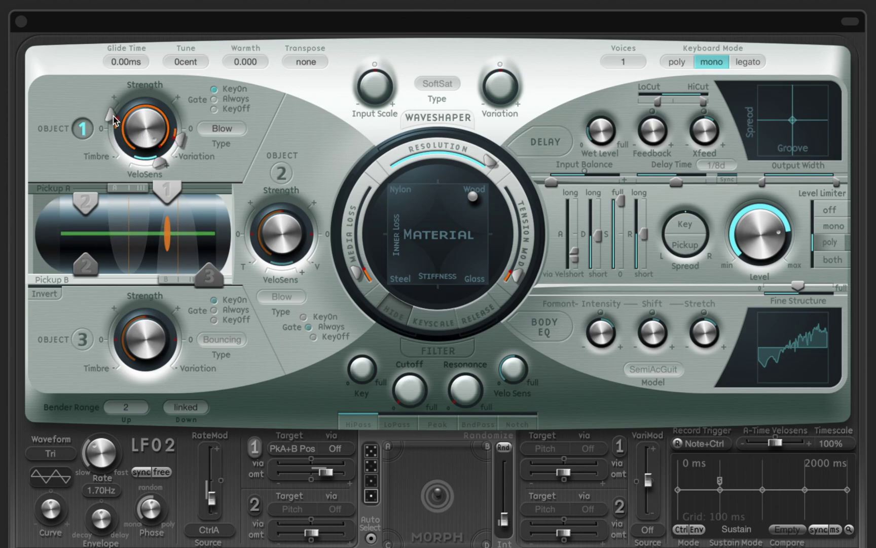
Turn Object 2 back on and make it a Noise exciter
{"action": "left_click", "coordinate": [280, 174]}
{"action": "left_click", "coordinate": [280, 173]}
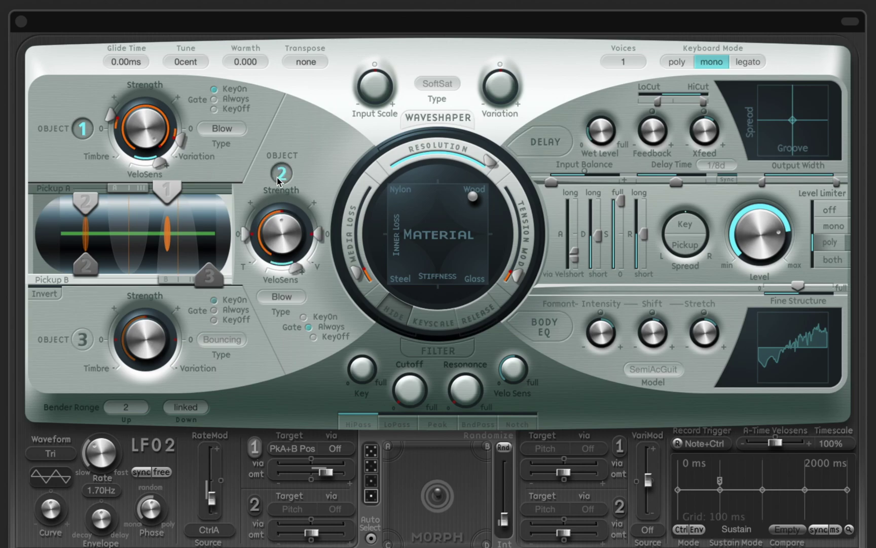
{"action": "left_click", "coordinate": [281, 296]}
{"action": "left_click", "coordinate": [282, 287]}
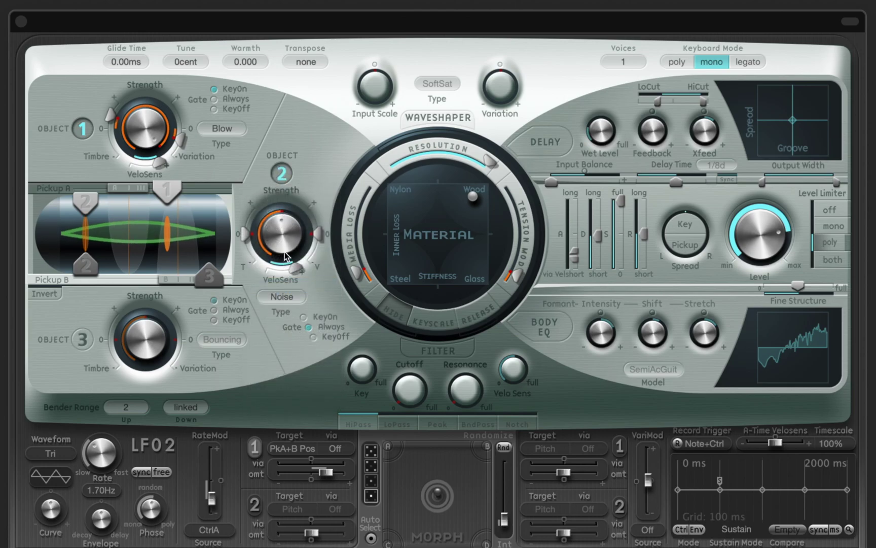
Raise Object 2's timbre and variation, move it along the string, and lower strength to 0.35
{"action": "left_click_drag", "start_coordinate": [246, 232], "coordinate": [250, 222]}
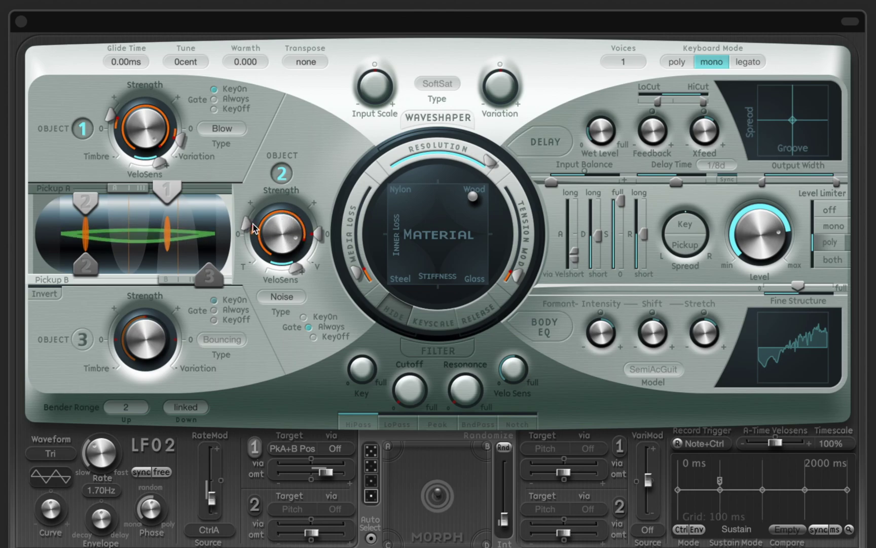
{"action": "mouse_move", "coordinate": [318, 232]}
{"action": "left_mouse_down"}
{"action": "mouse_move", "coordinate": [318, 224]}
{"action": "mouse_move", "coordinate": [318, 249]}
{"action": "left_mouse_up"}
{"action": "left_click_drag", "start_coordinate": [92, 207], "coordinate": [119, 207]}
{"action": "left_click_drag", "start_coordinate": [282, 234], "coordinate": [283, 274]}
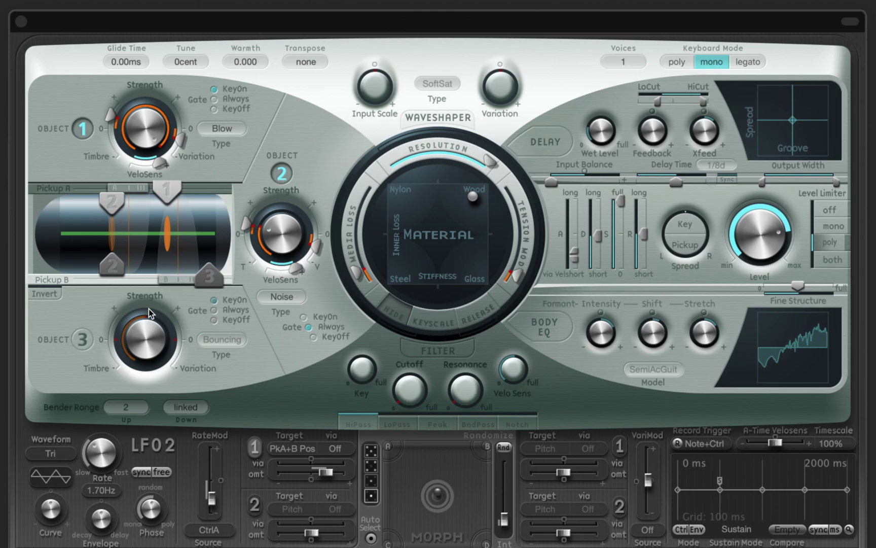
Switch on Object 3 as a two-sided Disturb exciter
{"action": "left_click", "coordinate": [85, 341]}
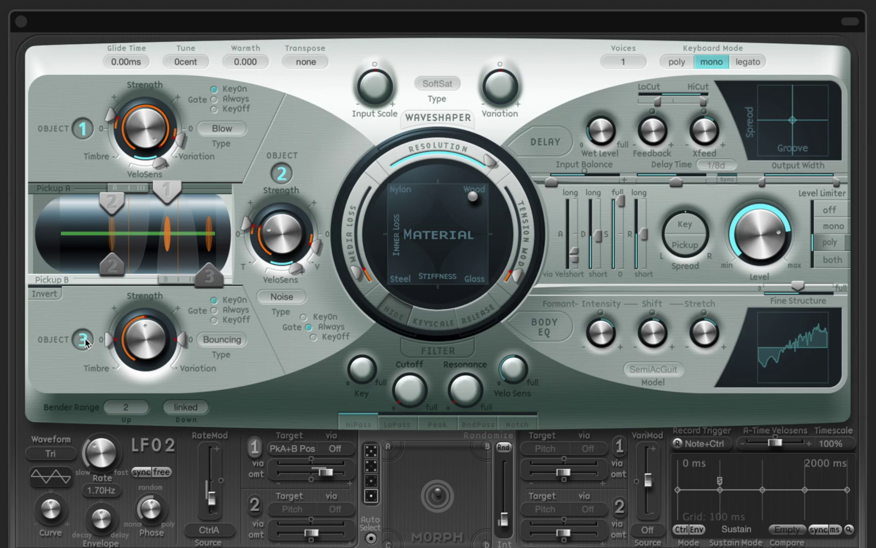
{"action": "left_click", "coordinate": [219, 341]}
{"action": "left_click", "coordinate": [215, 330]}
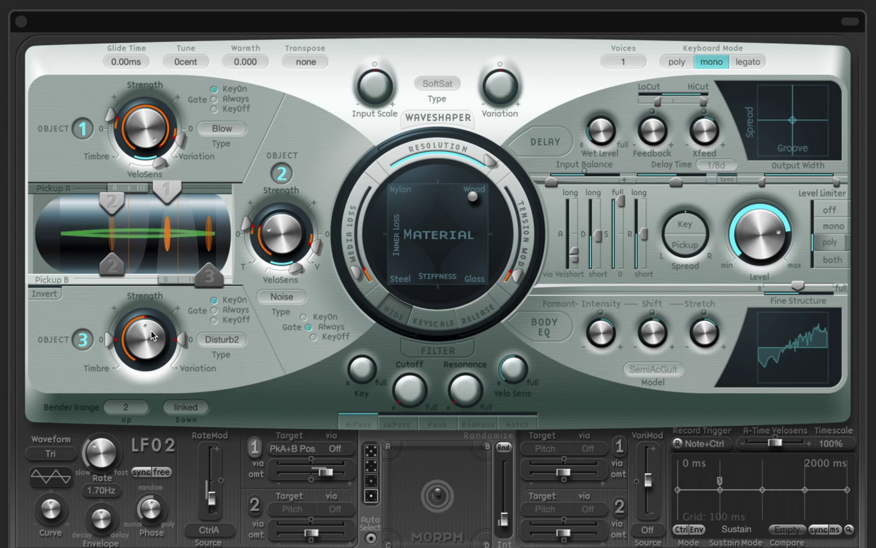
Lower Object 3's timbre and variation
{"action": "mouse_move", "coordinate": [156, 319]}
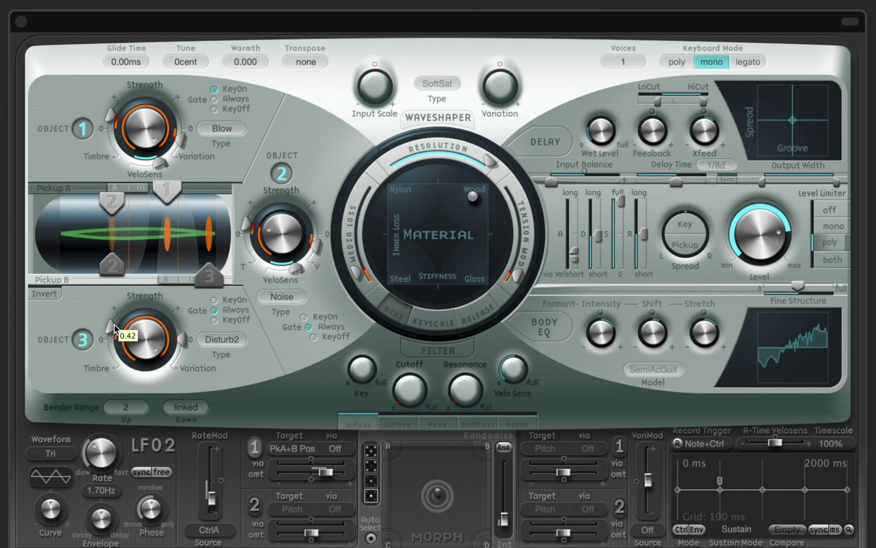
{"action": "left_click_drag", "start_coordinate": [114, 325], "coordinate": [110, 350]}
{"action": "mouse_move", "coordinate": [186, 336]}
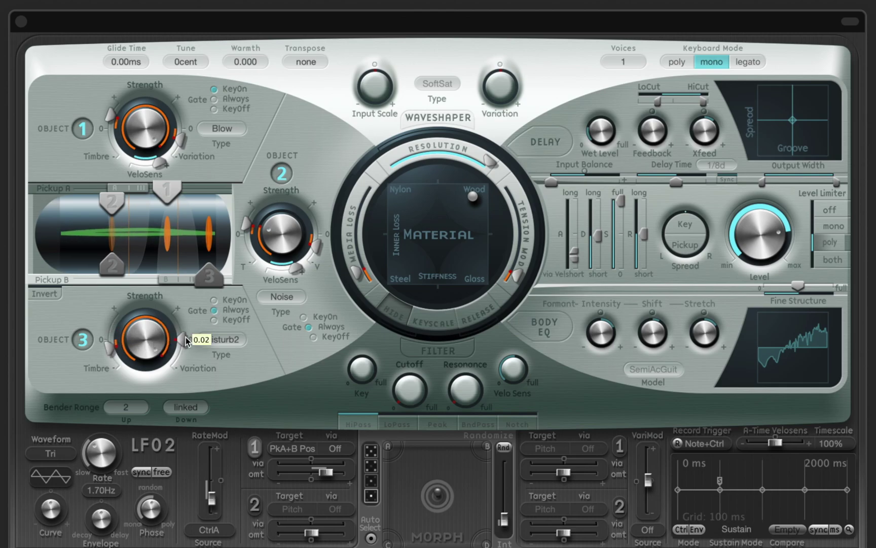
{"action": "left_click_drag", "start_coordinate": [186, 337], "coordinate": [184, 349]}
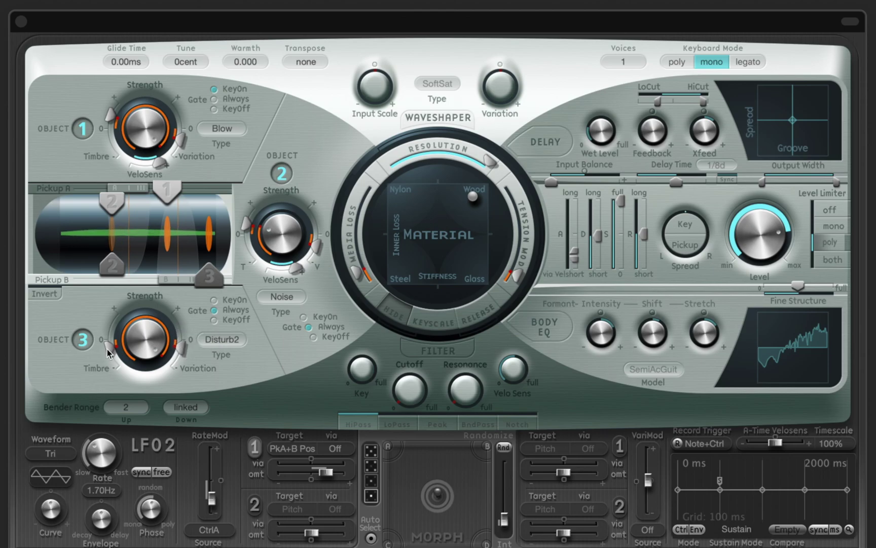
{"action": "left_click_drag", "start_coordinate": [107, 349], "coordinate": [145, 403]}
{"action": "mouse_move", "coordinate": [144, 363]}
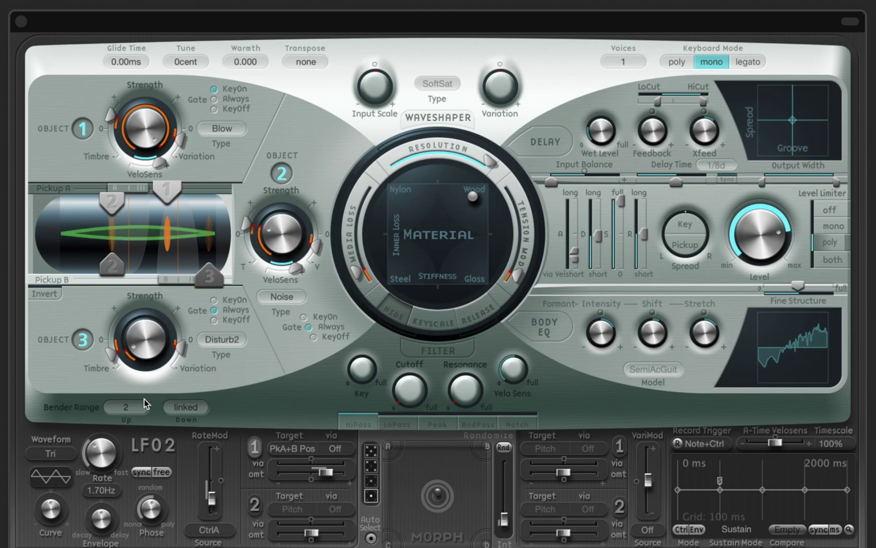
Nudge the string material puck from the Wood corner slightly toward the centre
{"action": "left_click", "coordinate": [111, 358]}
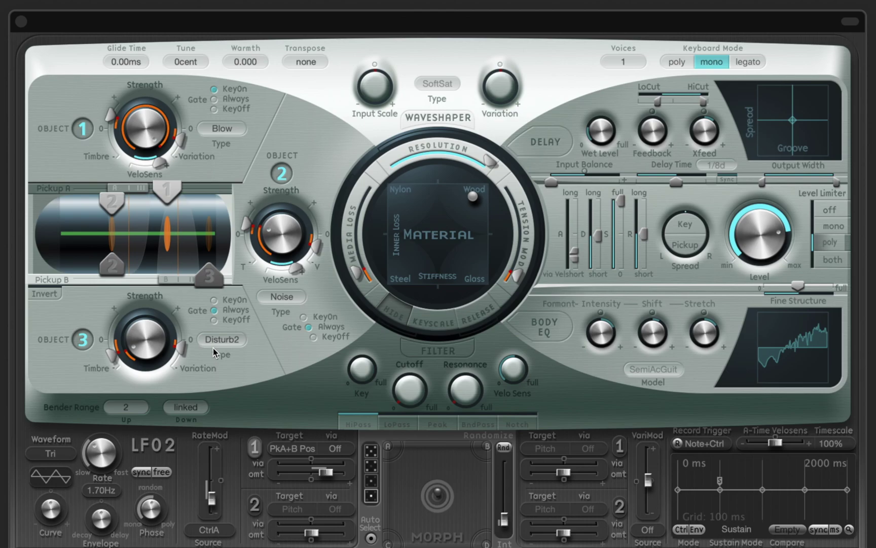
{"action": "mouse_move", "coordinate": [467, 203]}
{"action": "left_mouse_down"}
{"action": "mouse_move", "coordinate": [471, 198]}
{"action": "mouse_move", "coordinate": [456, 217]}
{"action": "mouse_move", "coordinate": [463, 230]}
{"action": "mouse_move", "coordinate": [436, 198]}
{"action": "mouse_move", "coordinate": [407, 246]}
{"action": "mouse_move", "coordinate": [456, 207]}
{"action": "left_mouse_up"}
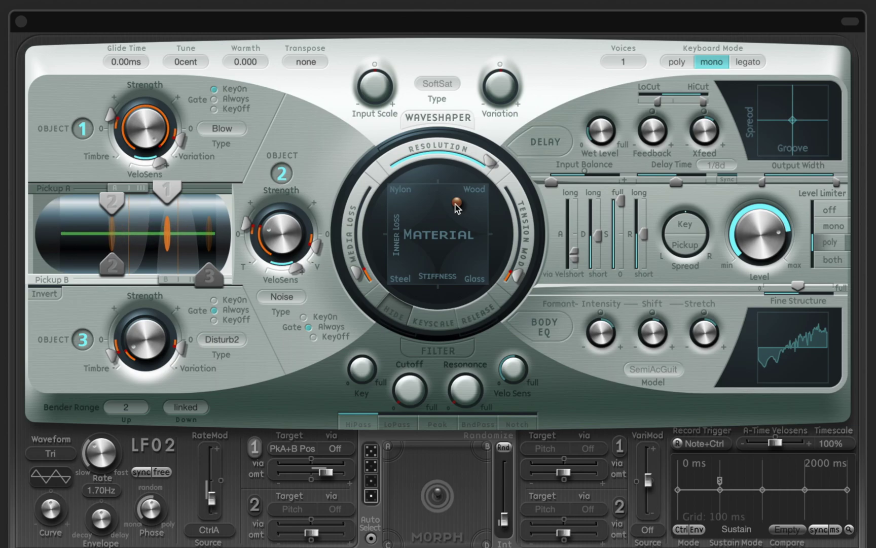
Enable the SoftSat waveshaper with variation 0.33 and input scale 0.11, and turn on body EQ
{"action": "left_click", "coordinate": [441, 120]}
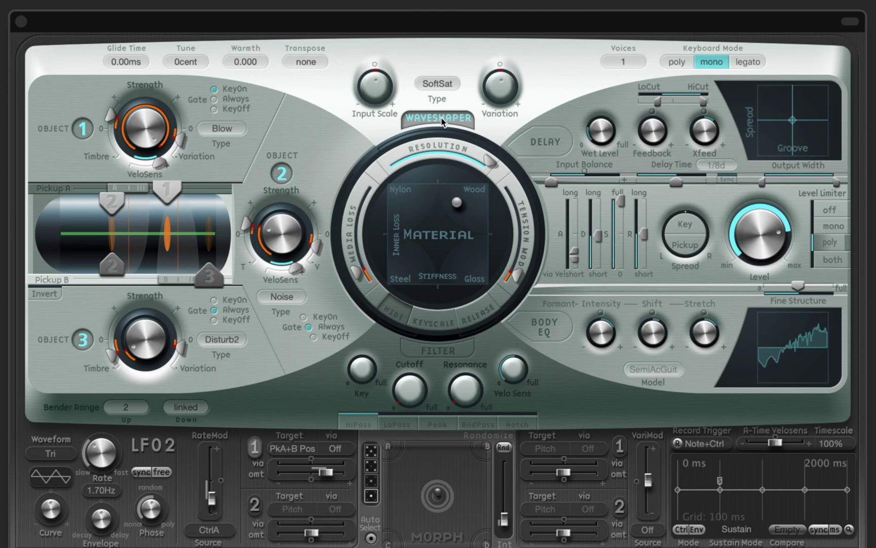
{"action": "left_click_drag", "start_coordinate": [497, 91], "coordinate": [496, 83]}
{"action": "left_click_drag", "start_coordinate": [388, 83], "coordinate": [390, 75]}
{"action": "left_click", "coordinate": [553, 324]}
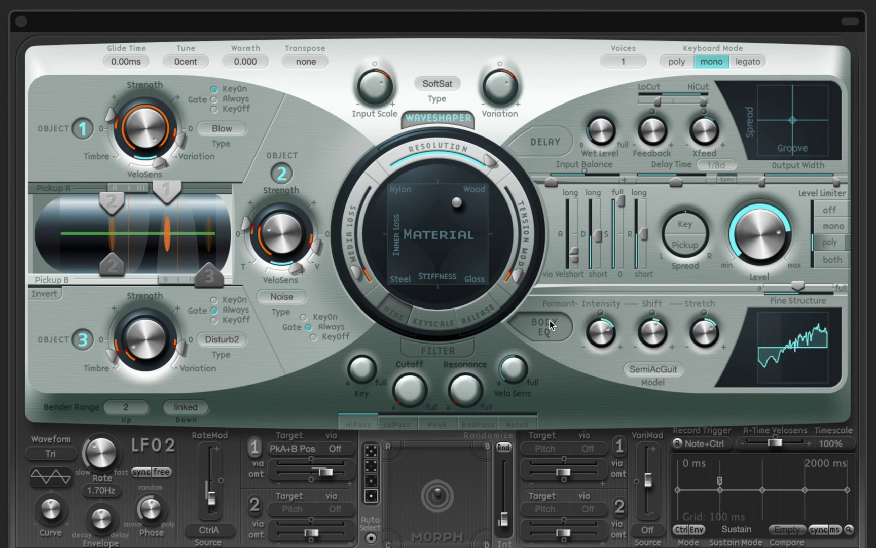
Set the body EQ model to Alto Flute and enable the delay
{"action": "left_click", "coordinate": [635, 369]}
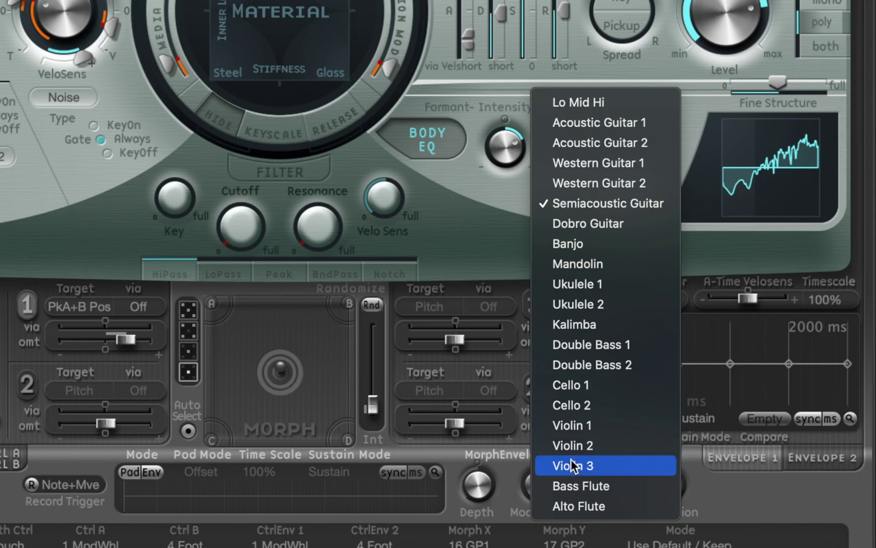
{"action": "left_click", "coordinate": [570, 506]}
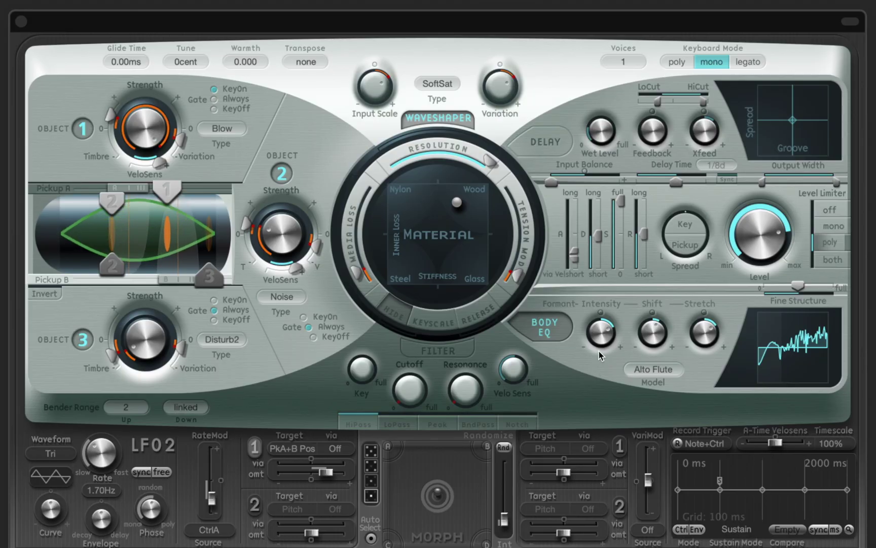
{"action": "left_click", "coordinate": [562, 151]}
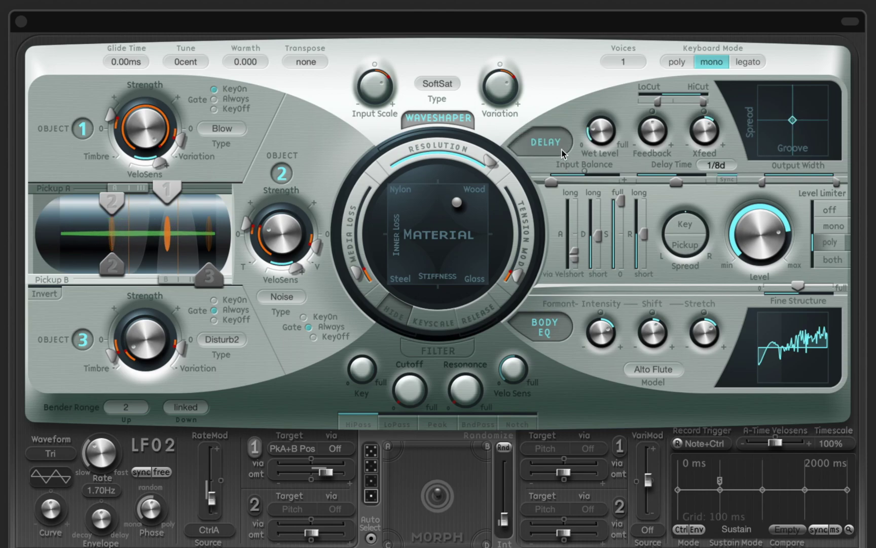